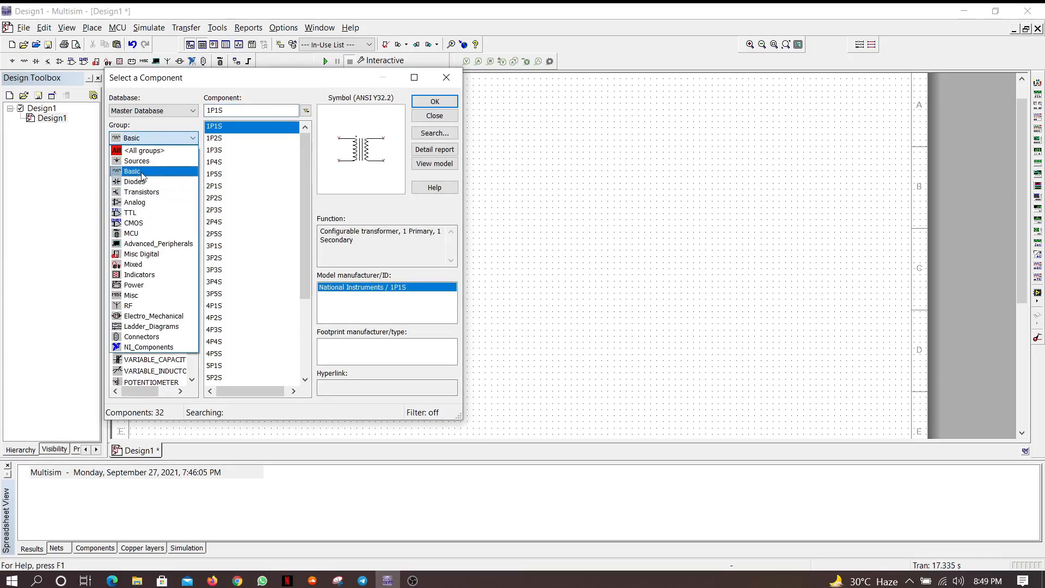
Place a 1 µF capacitor to the right of the transformer and a 100 Ω resistor above it
click(142, 175)
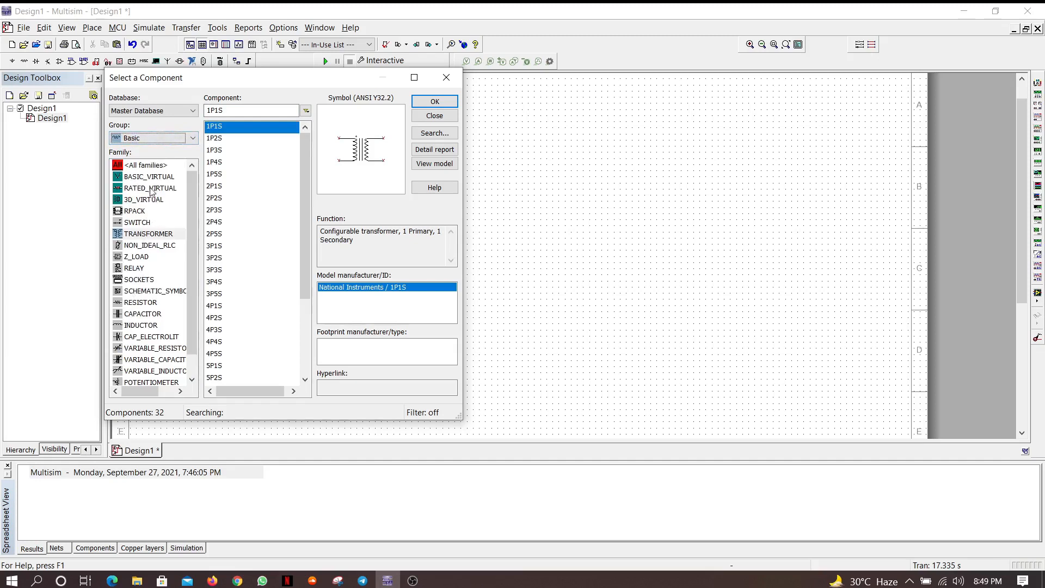
click(139, 316)
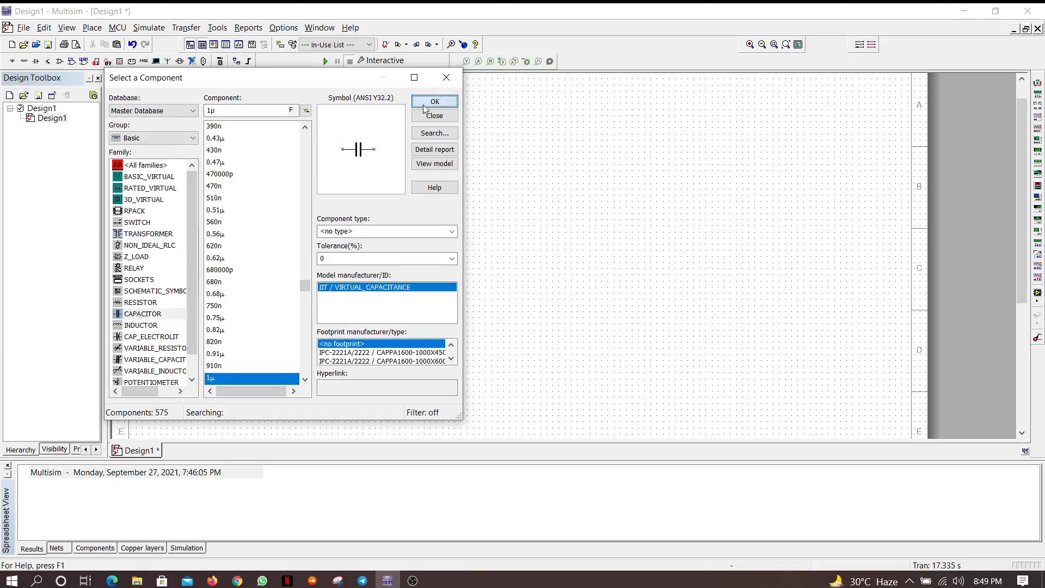
click(424, 107)
click(481, 206)
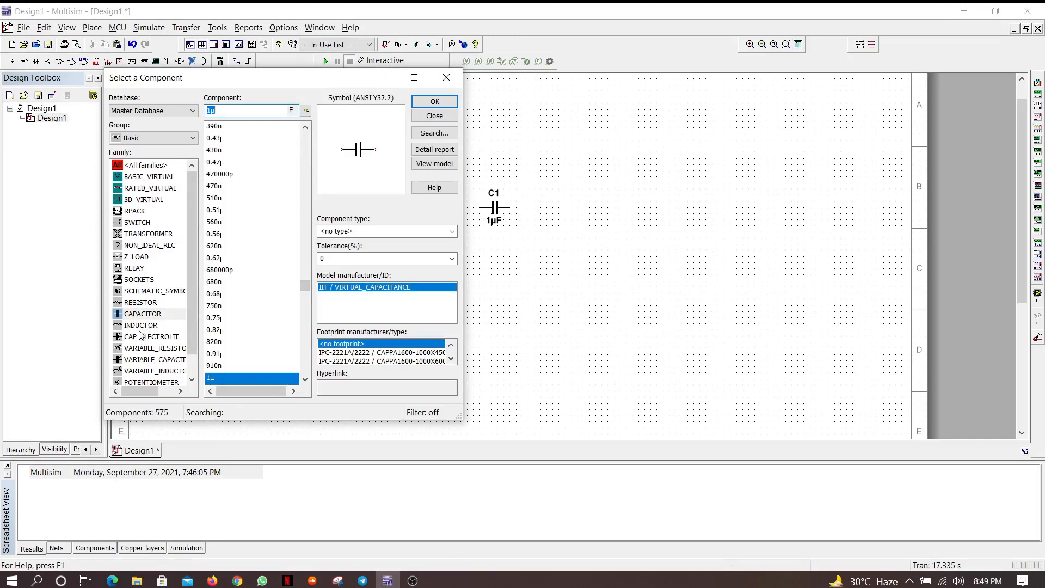
click(142, 302)
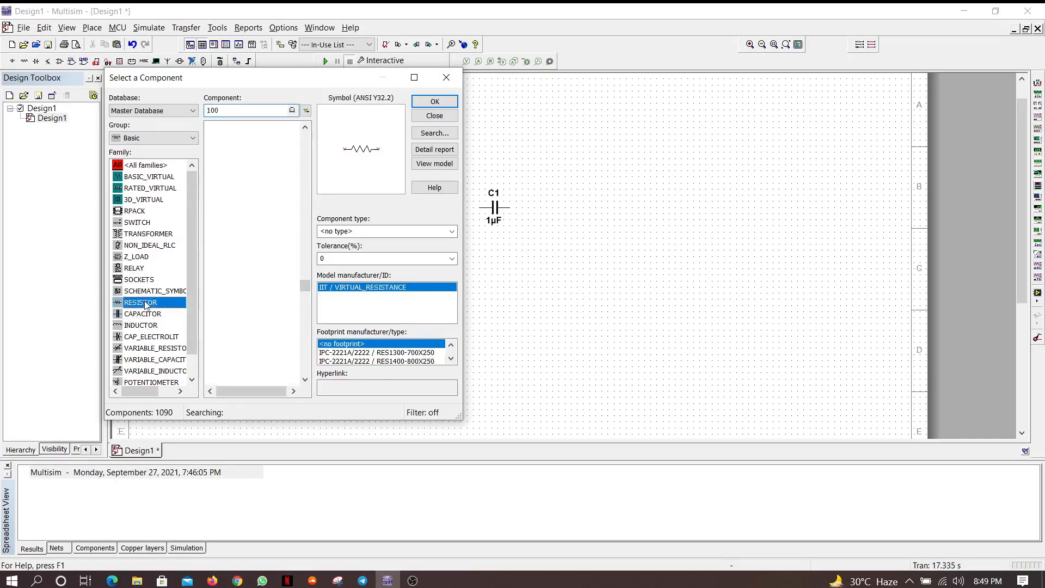
click(435, 102)
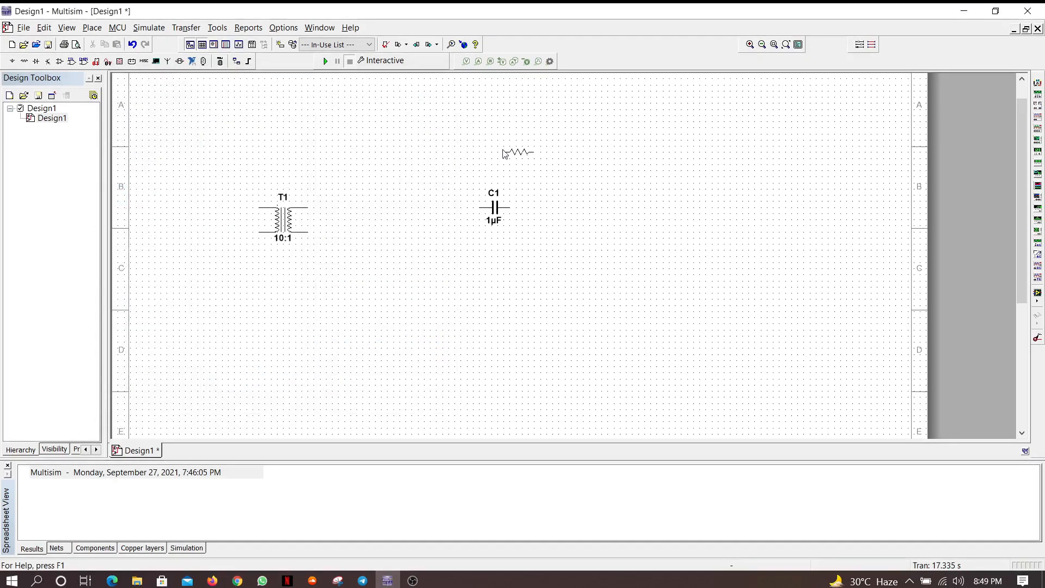
click(504, 154)
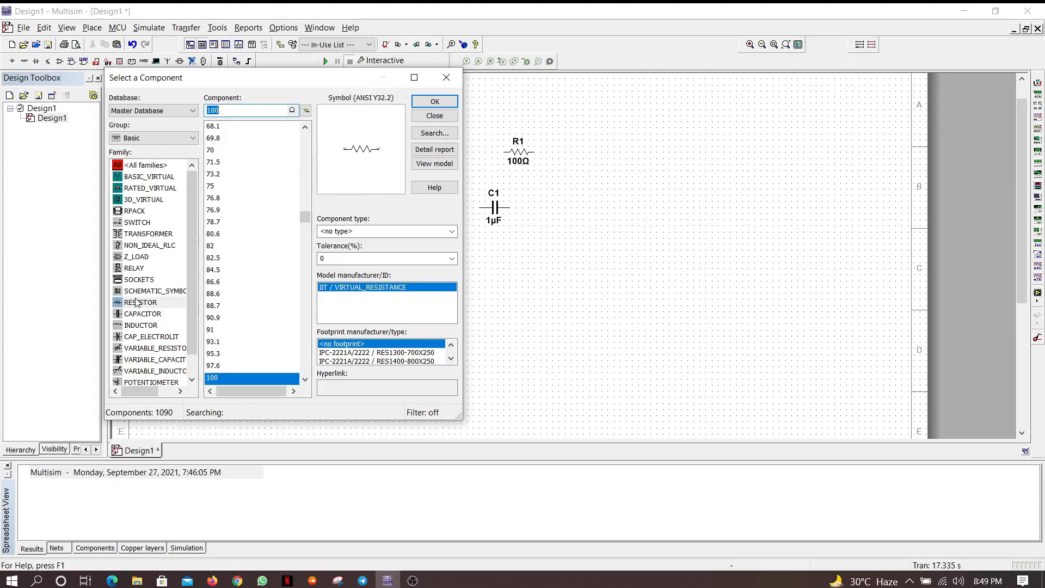
Place a 1B4B42 full-wave bridge rectifier from the Diodes group between the transformer and the capacitor
click(168, 137)
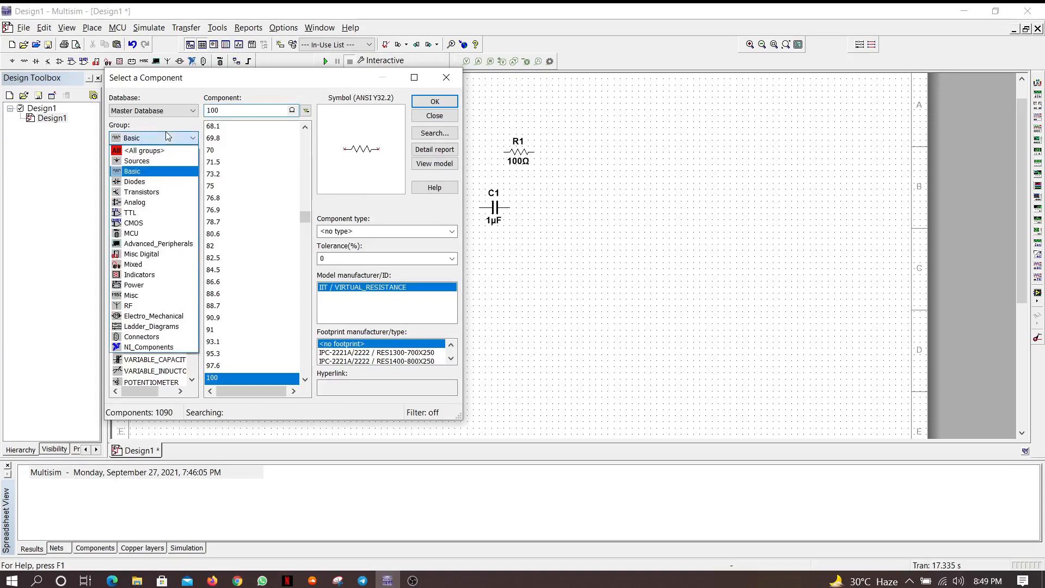
click(141, 182)
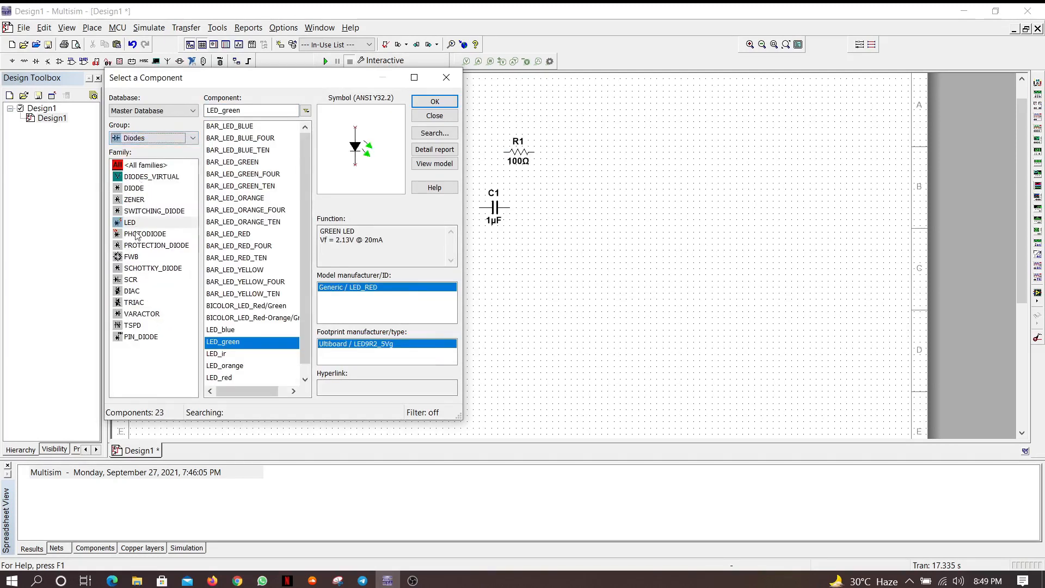
click(131, 258)
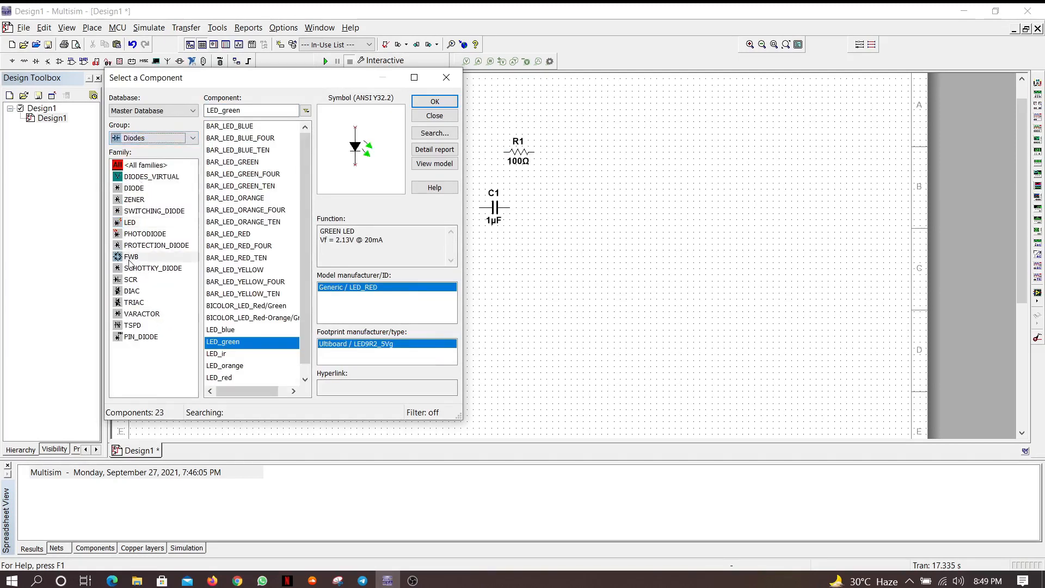
click(435, 101)
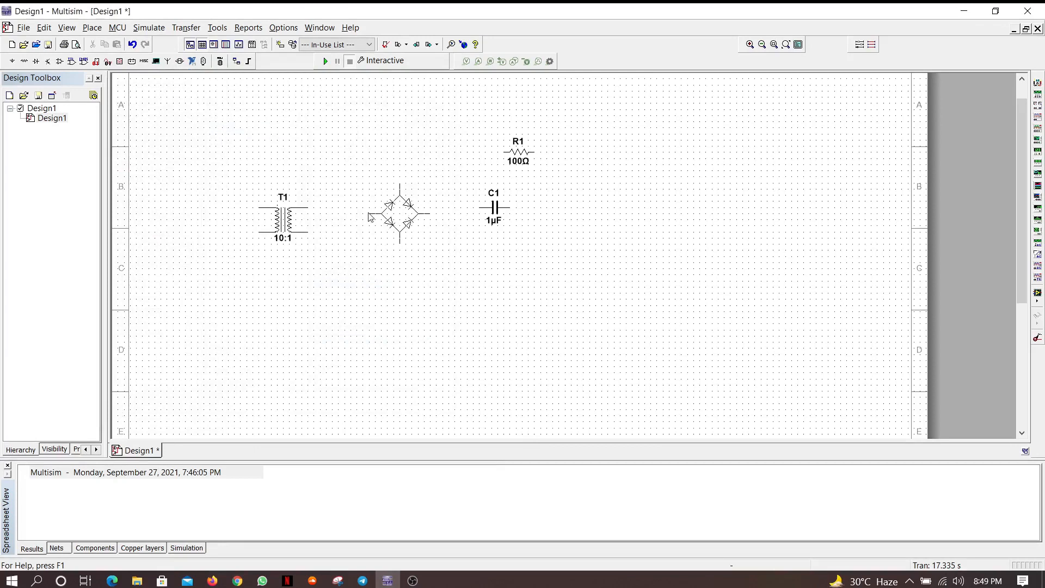
click(359, 227)
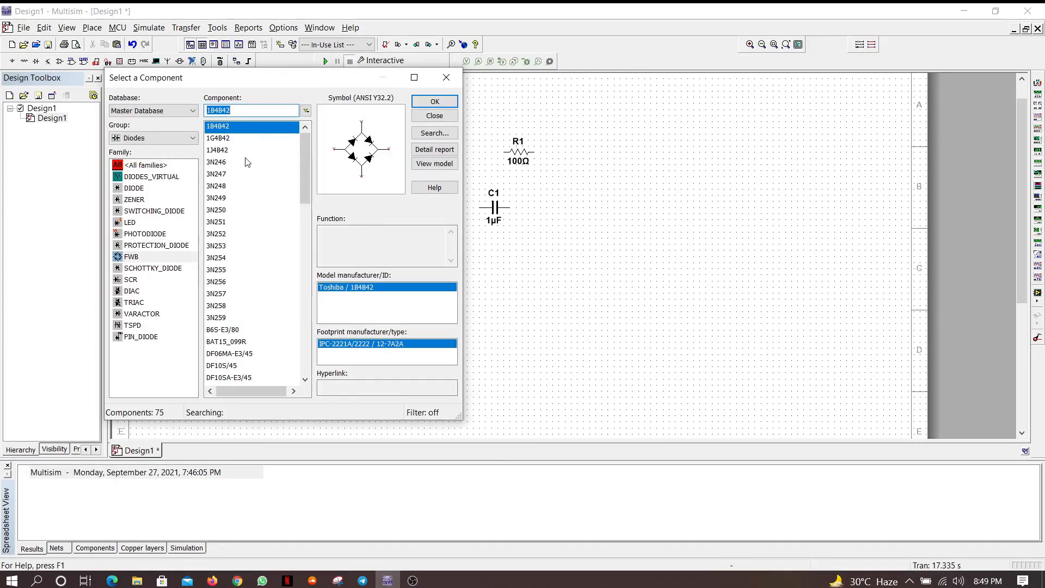
Place a red LED (LED_red) to the right of the capacitor
click(130, 222)
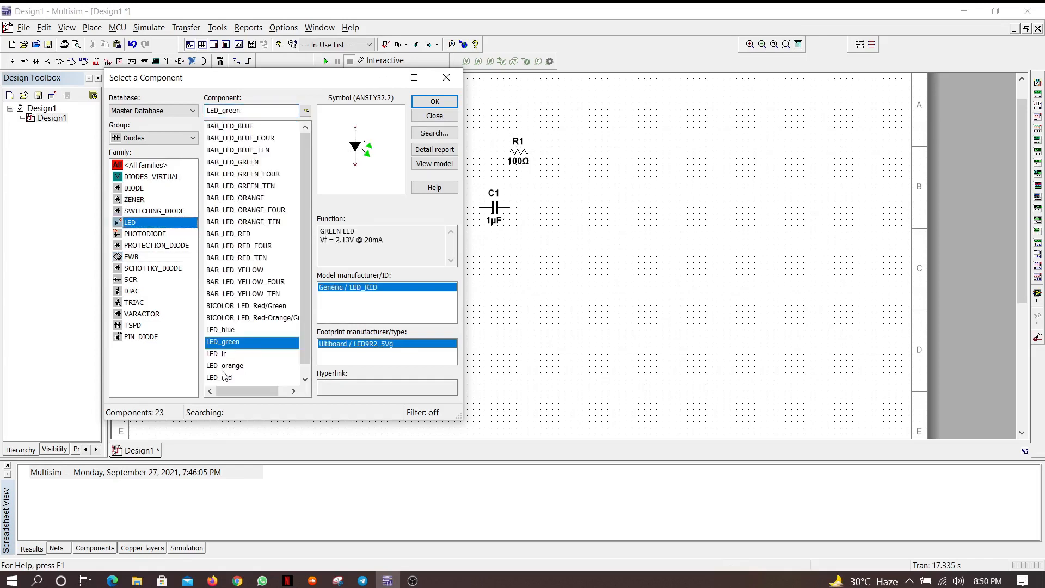
click(221, 378)
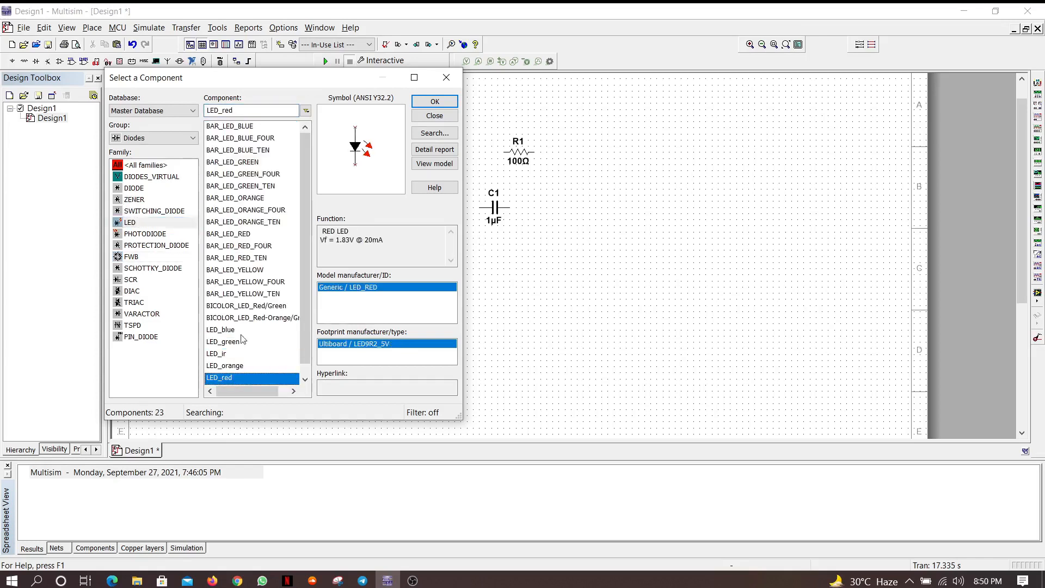
click(435, 101)
click(566, 242)
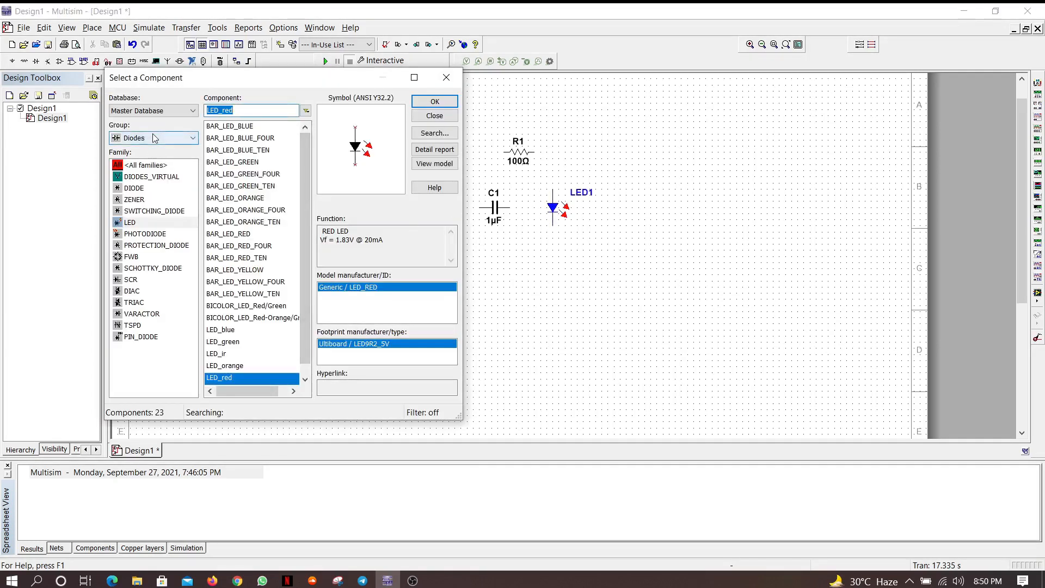
Place an LM7812CT voltage regulator to the right of the LED and a multimeter to the right of the regulator
click(154, 140)
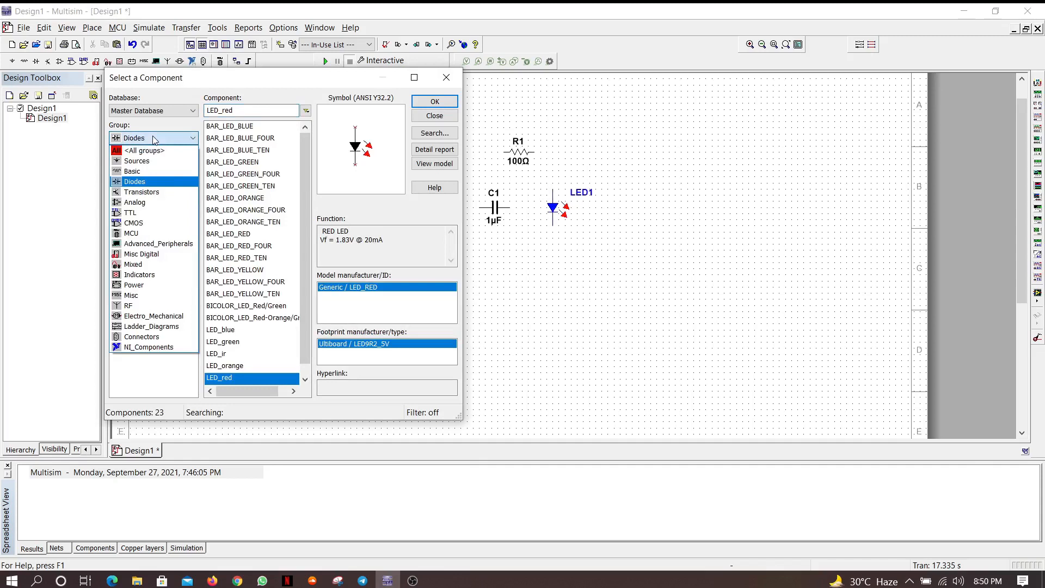
click(129, 285)
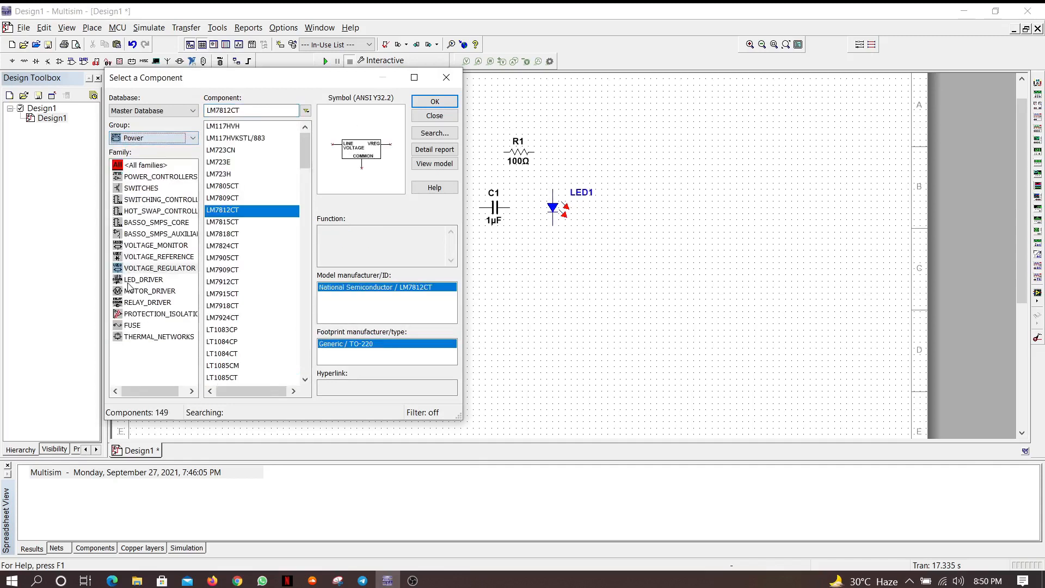
click(160, 268)
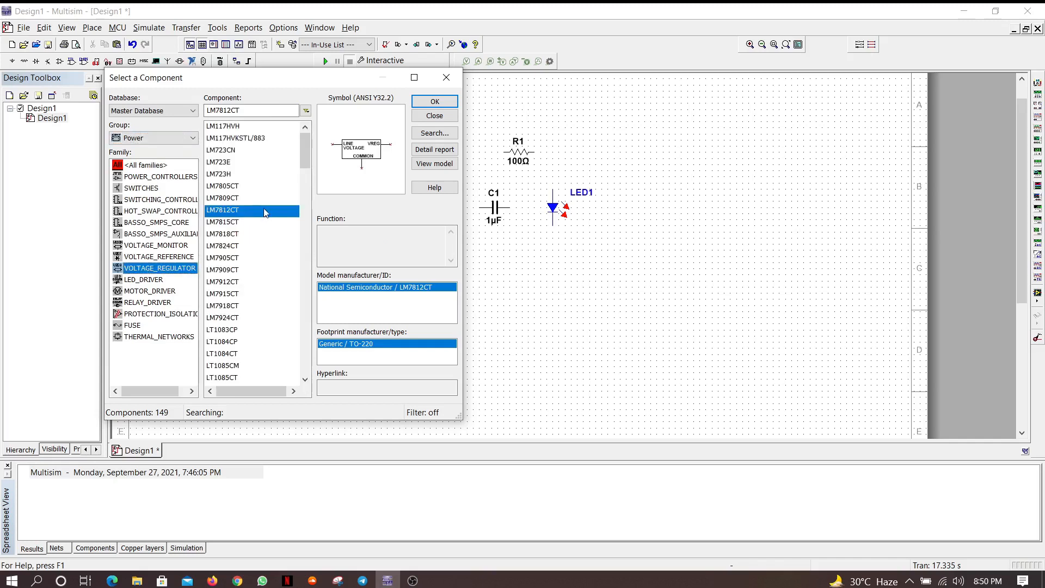
click(435, 101)
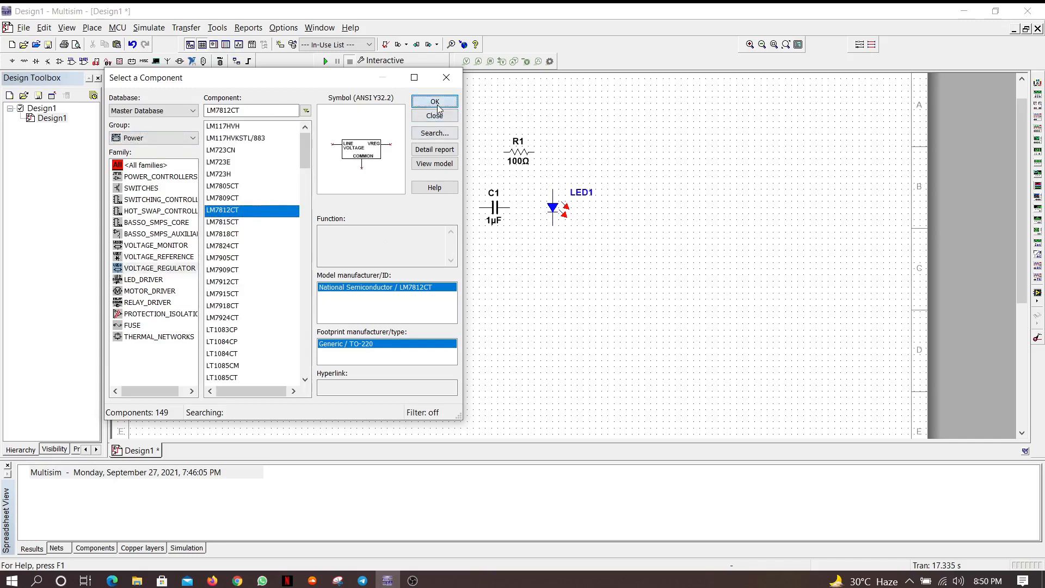
click(637, 199)
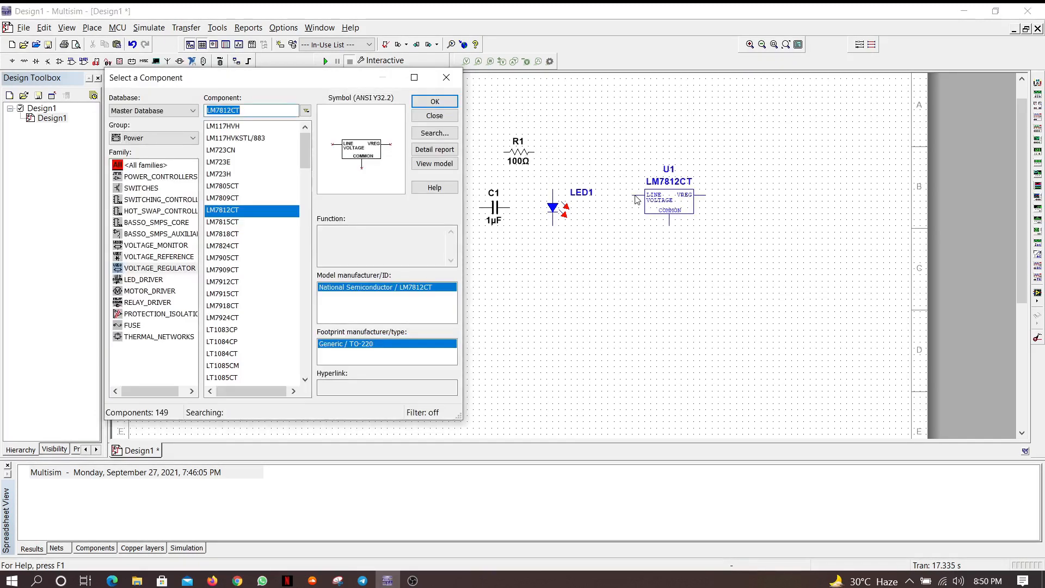
key(Escape)
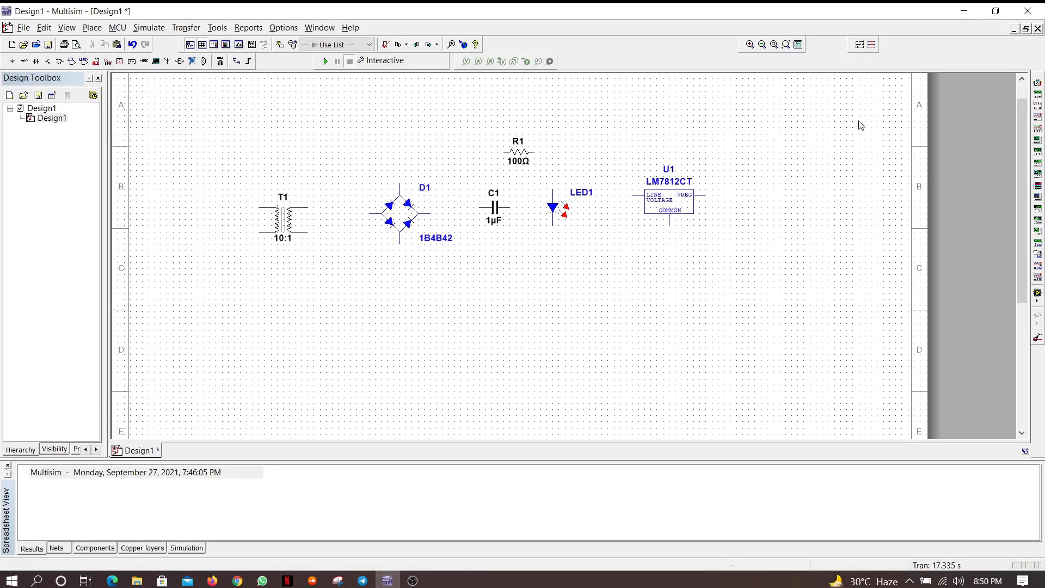
click(1038, 84)
click(784, 187)
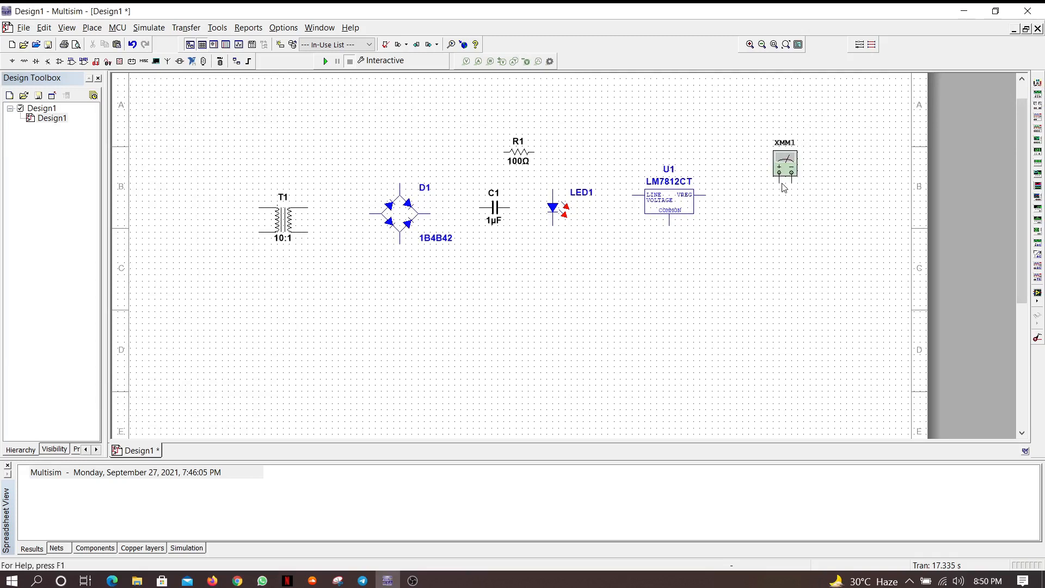
Place a GROUND symbol from the power sources below the capacitor and LED
click(24, 62)
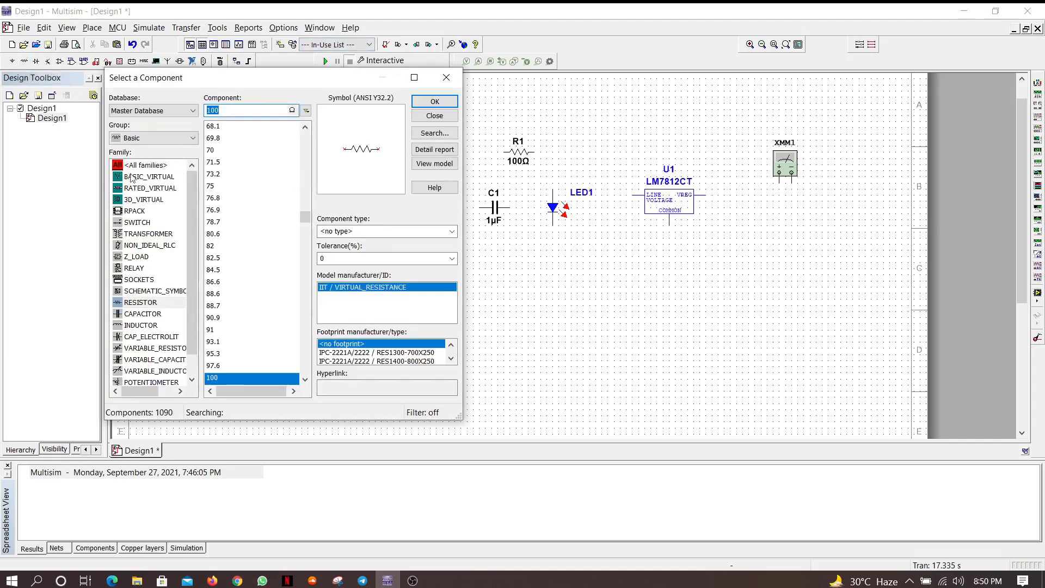
click(138, 141)
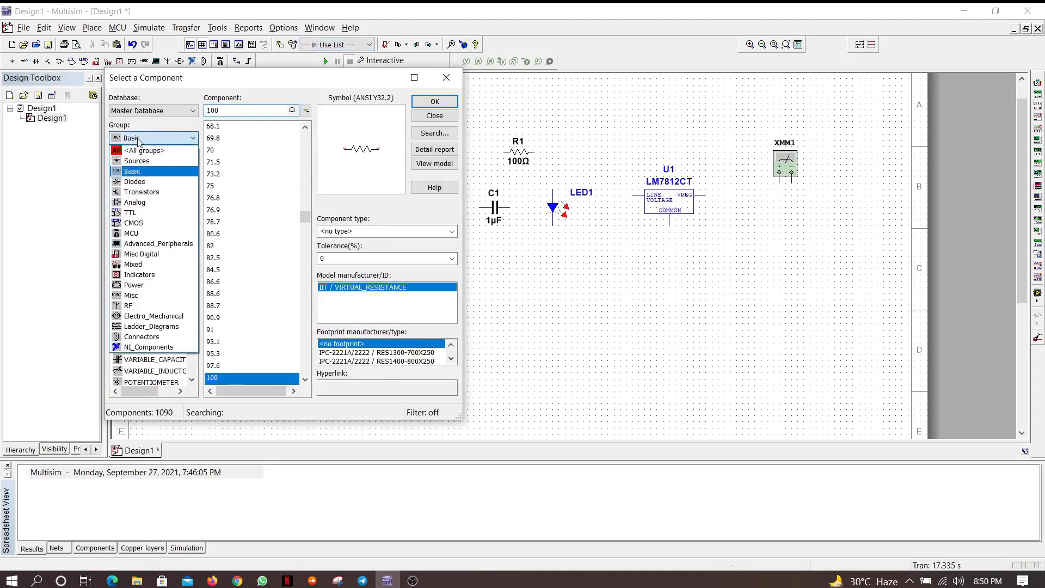
click(147, 162)
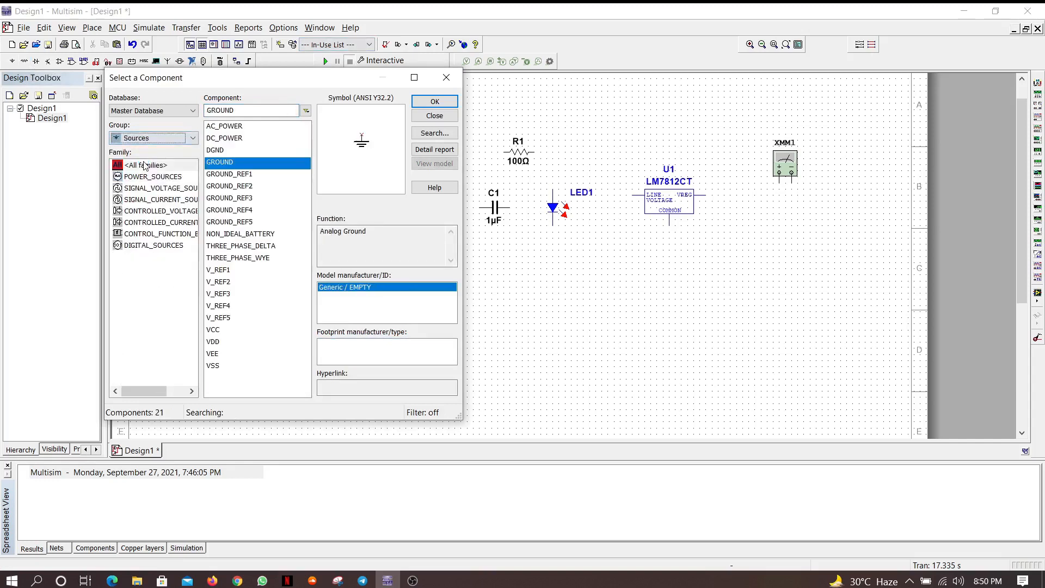
click(154, 166)
click(146, 178)
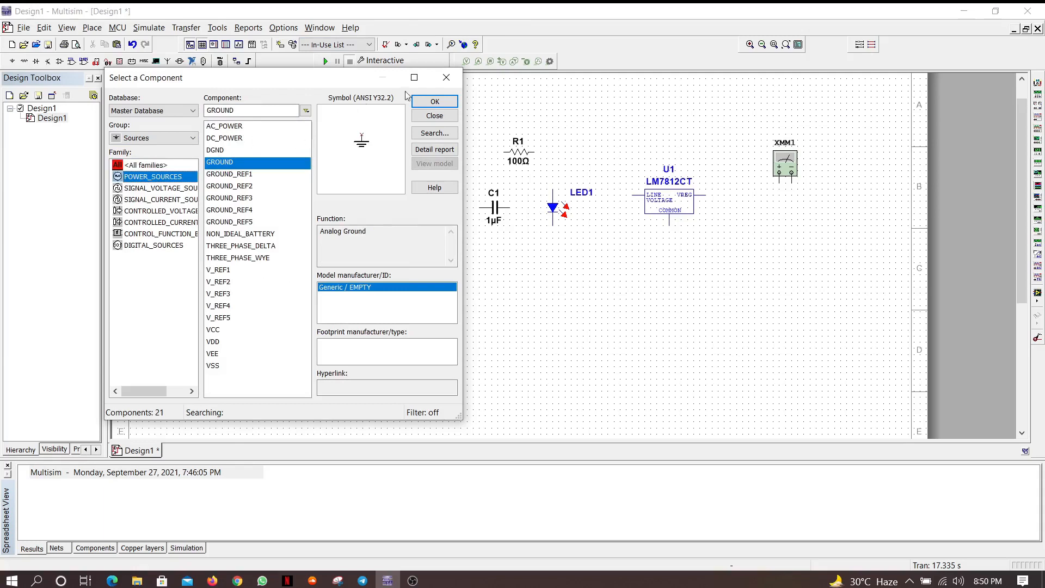
click(435, 102)
click(521, 292)
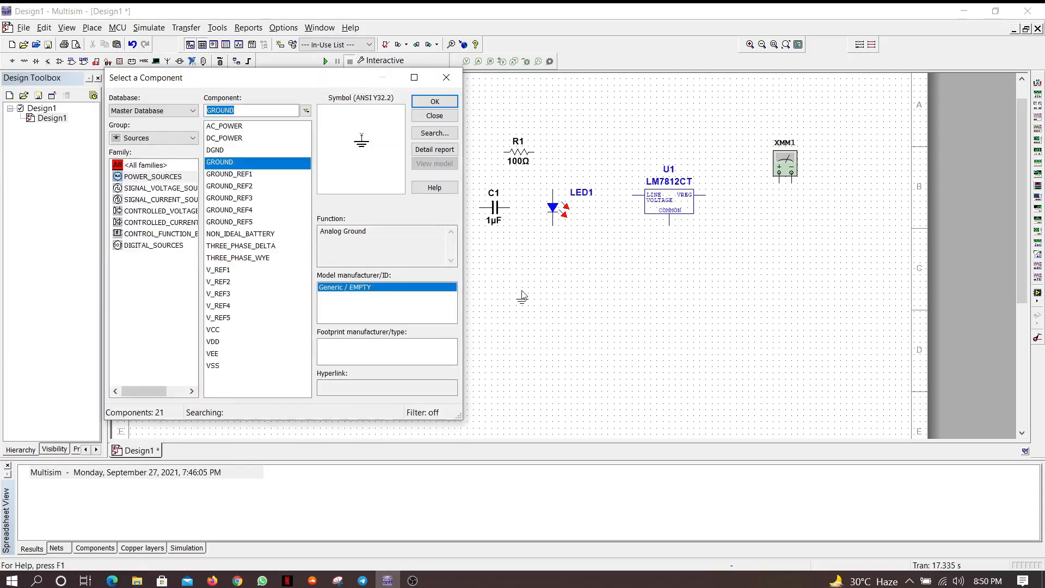
Add an AC_POWER source and position it to the left of the transformer
click(223, 128)
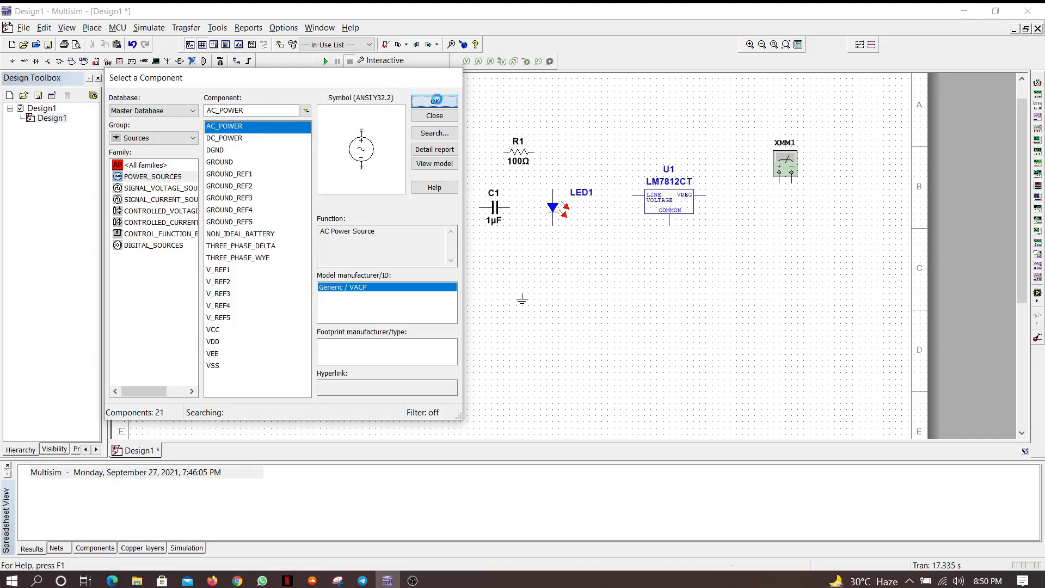
click(441, 101)
click(448, 347)
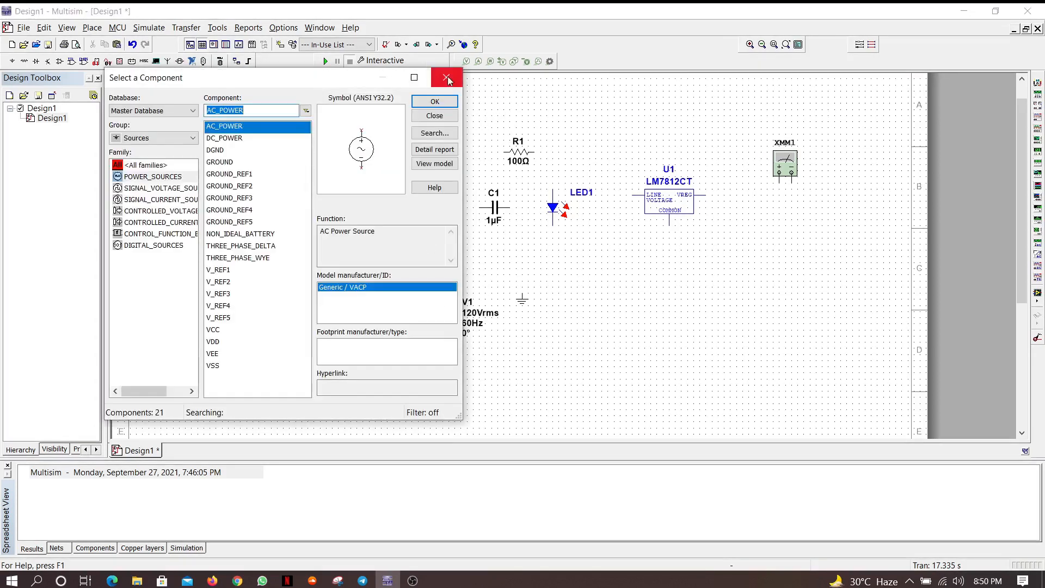
key(Escape)
click(448, 334)
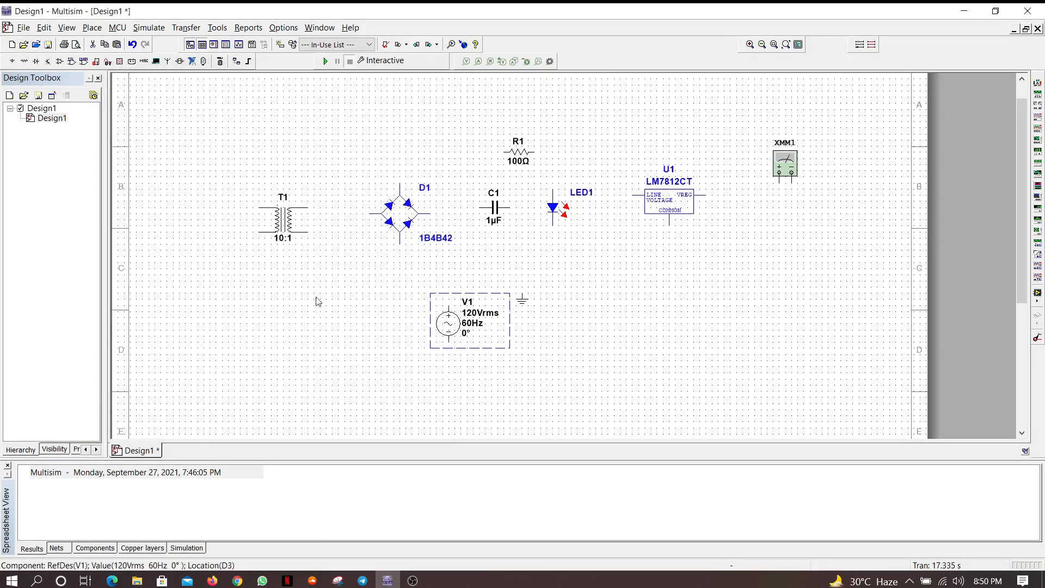
drag(449, 321, 202, 216)
click(228, 309)
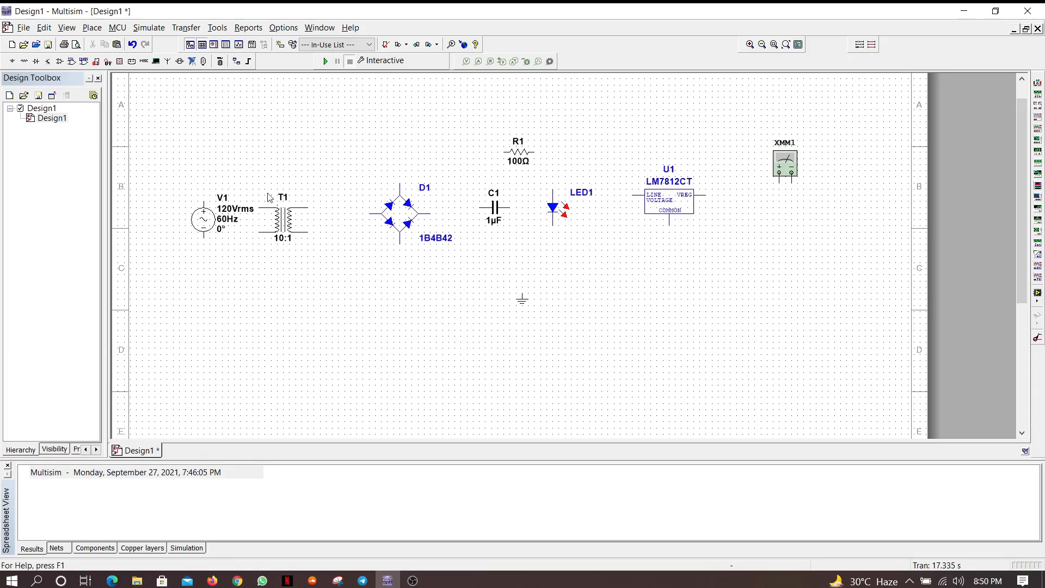
Wire both terminals of the AC source to the transformer's primary winding
click(204, 202)
click(261, 206)
click(204, 240)
click(259, 232)
Shift the bridge rectifier slightly left and down, and move the LED down beside the ground symbol
click(404, 219)
drag(404, 220, 398, 226)
click(374, 307)
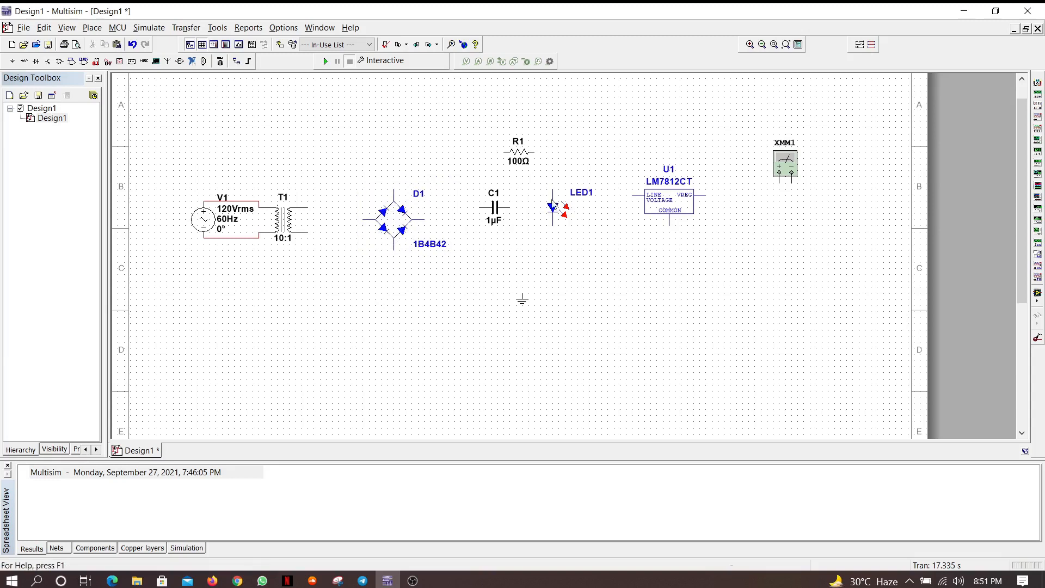
drag(557, 212, 570, 292)
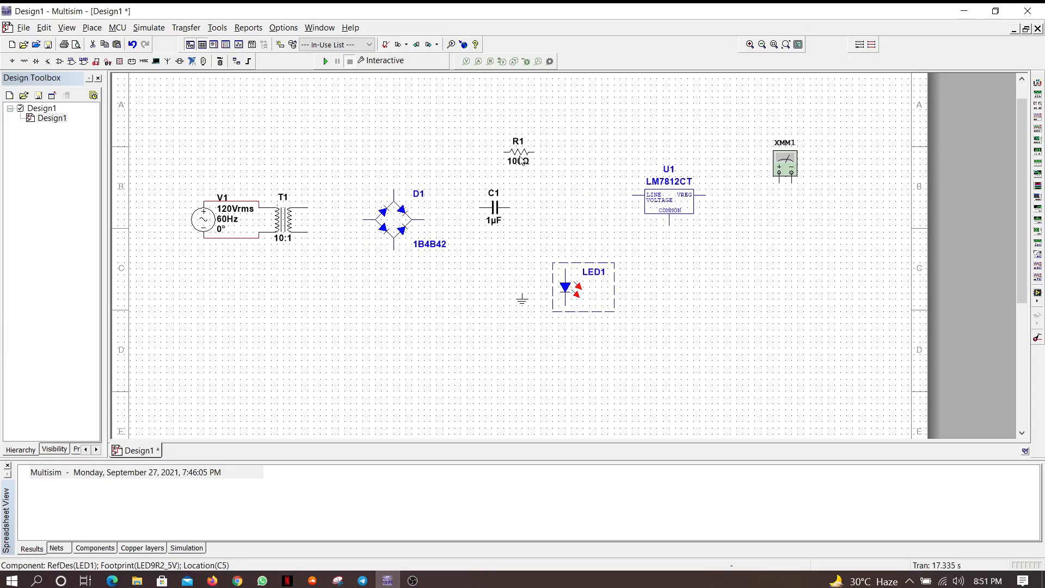
Rotate the 100 Ω resistor by 90° to stand vertically and move it directly above the LED
click(521, 161)
click(521, 153)
right_click(519, 148)
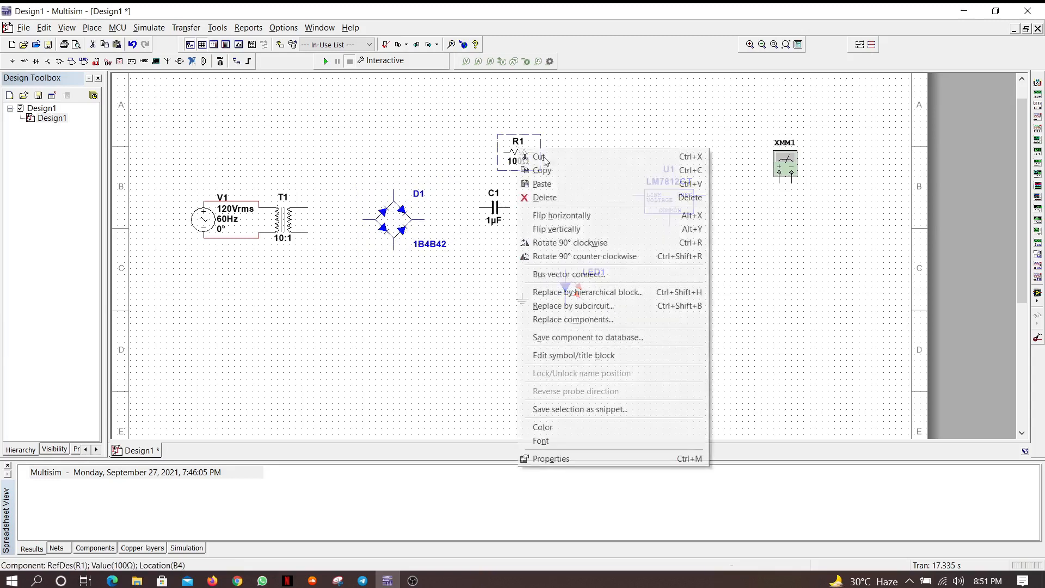
click(601, 250)
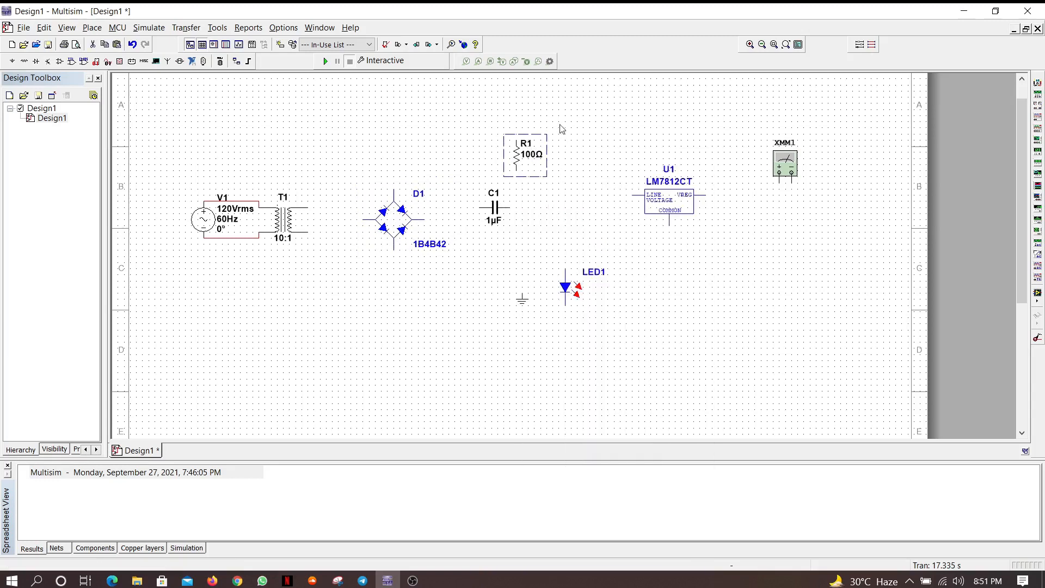
drag(517, 157, 567, 236)
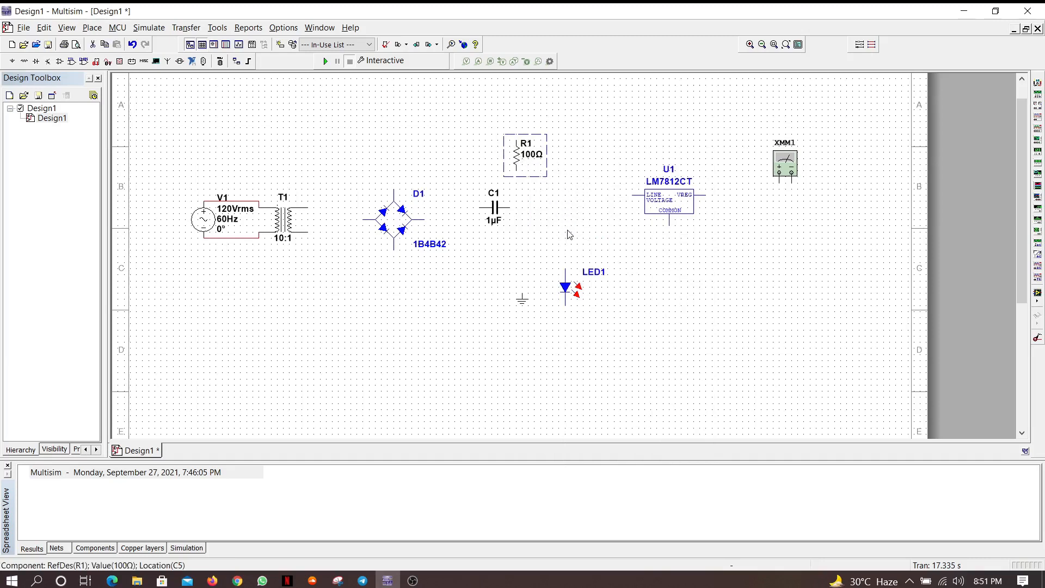
Rotate the 1 µF capacitor by 90° to stand vertically and move it slightly down, between the rectifier and the resistor
right_click(494, 208)
click(546, 303)
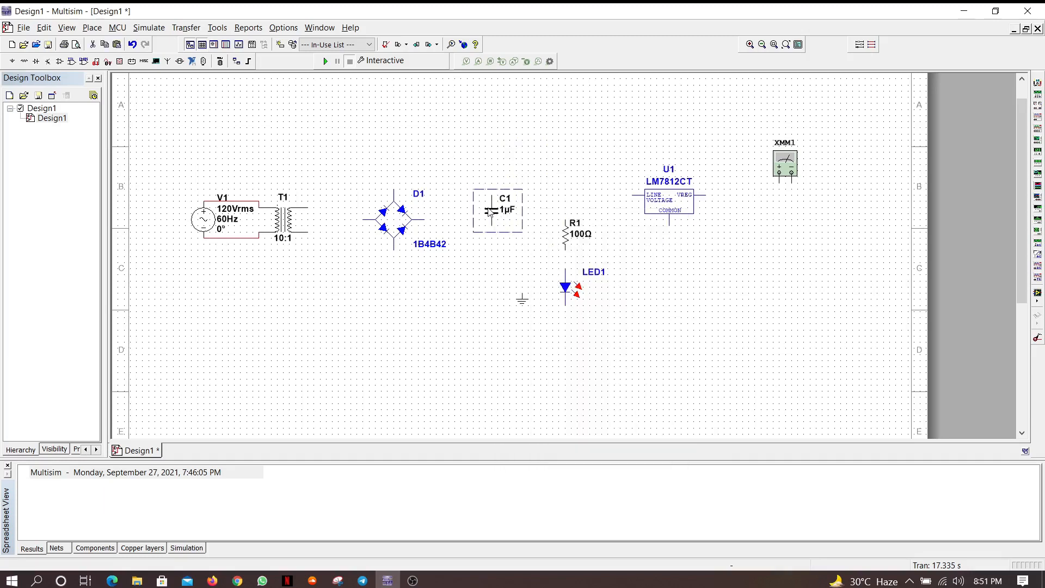
drag(491, 211, 489, 243)
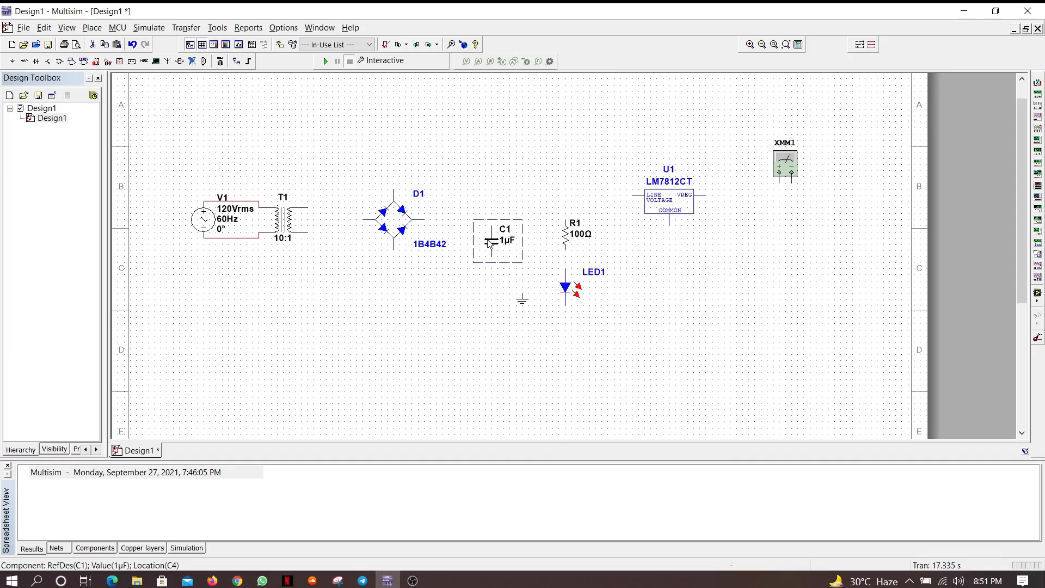
click(490, 180)
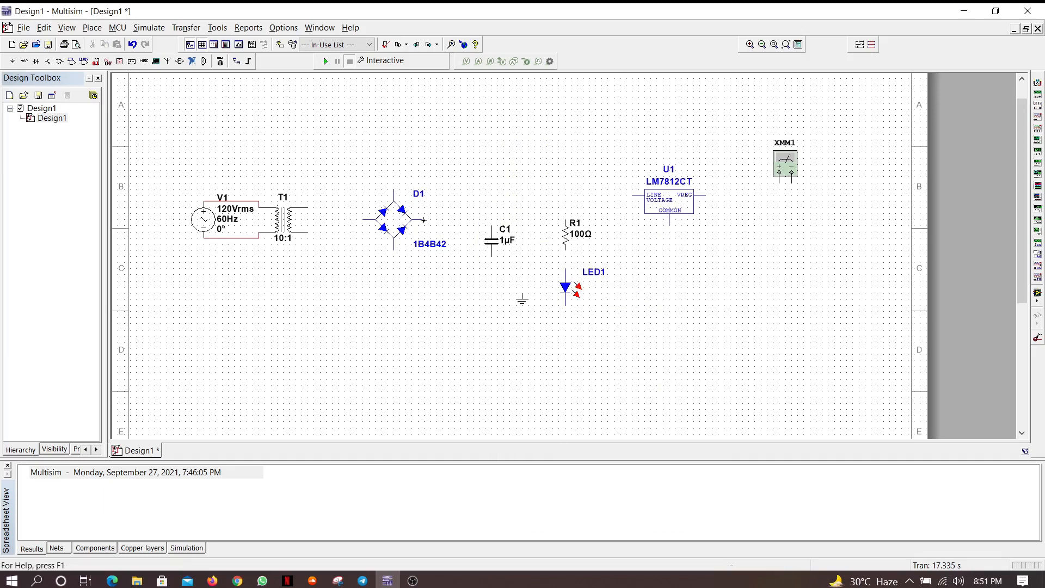
Wire the rectifier's right terminal to the tops of the capacitor and resistor, and the resistor's lower end to the LED, shifting resistor and LED slightly down
click(492, 220)
click(492, 220)
drag(567, 238, 568, 250)
click(583, 324)
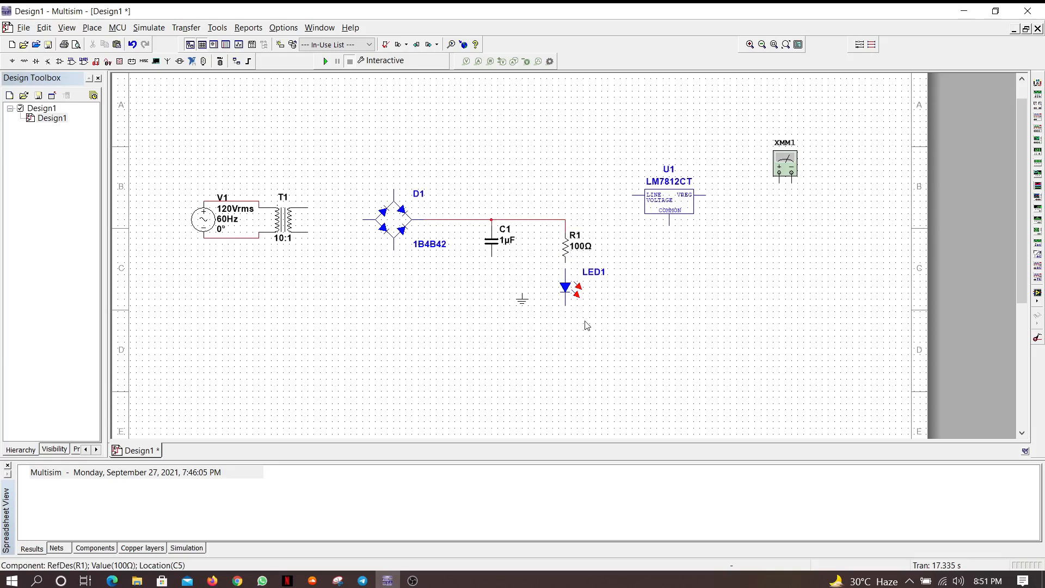
drag(566, 293, 566, 305)
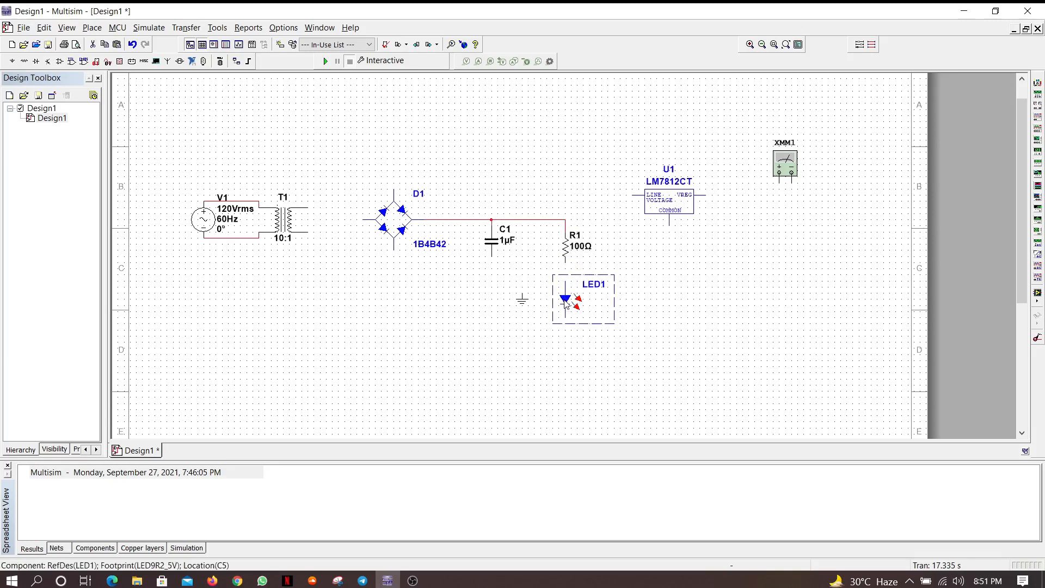
click(566, 271)
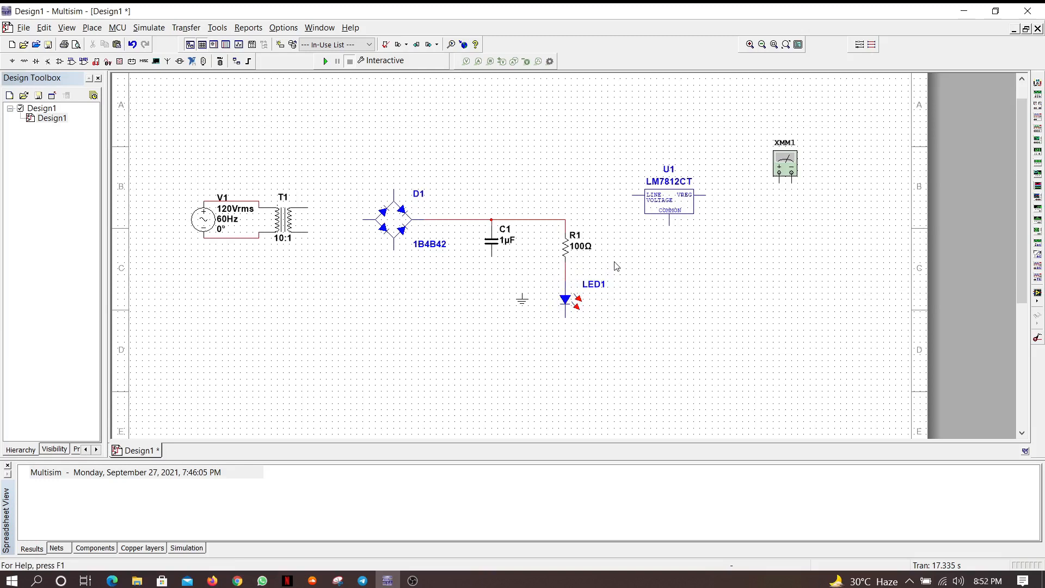
Move the LM7812CT regulator down in line with the rectifier output and wire its LINE VOLTAGE pin to the resistor's top junction
drag(673, 206, 661, 230)
click(665, 288)
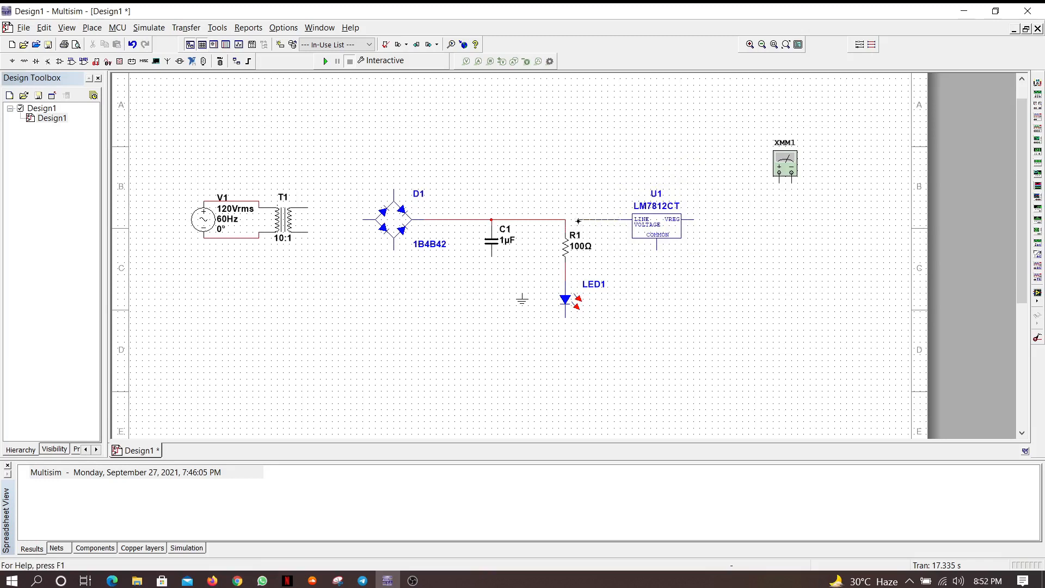
click(566, 220)
Move the ground symbol down below the circuit and lower the capacitor to about the LED's level
drag(521, 302, 516, 367)
drag(494, 246, 494, 293)
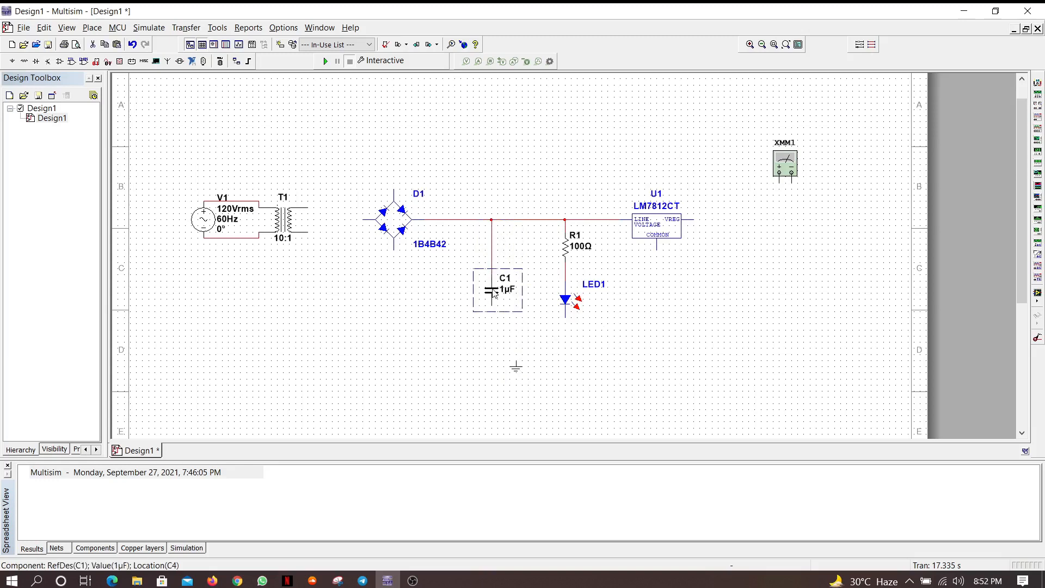
click(584, 354)
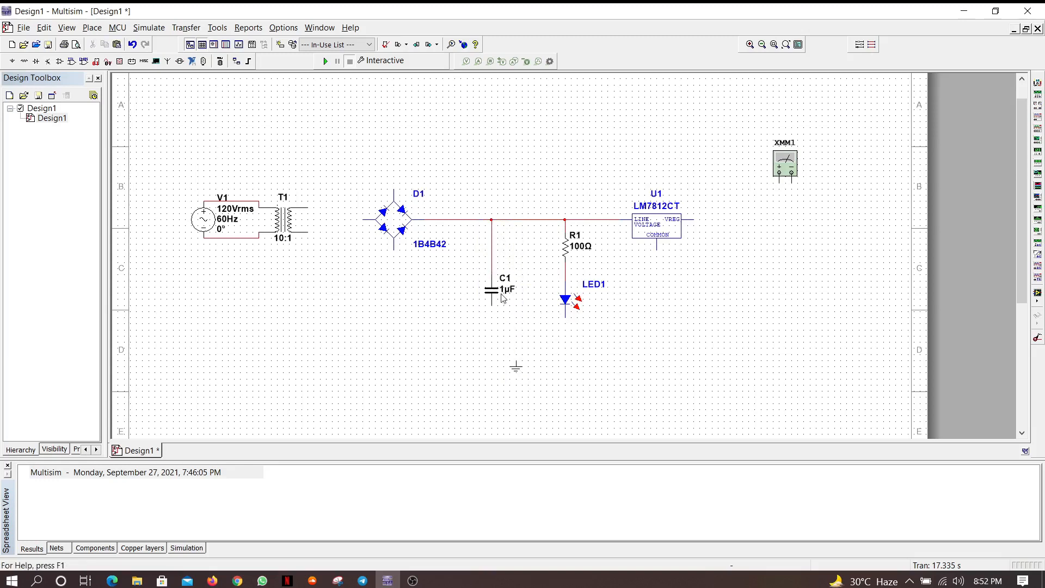
Wire the capacitor's lower terminal, the LED's cathode and the rectifier's left terminal to ground
click(491, 306)
click(515, 359)
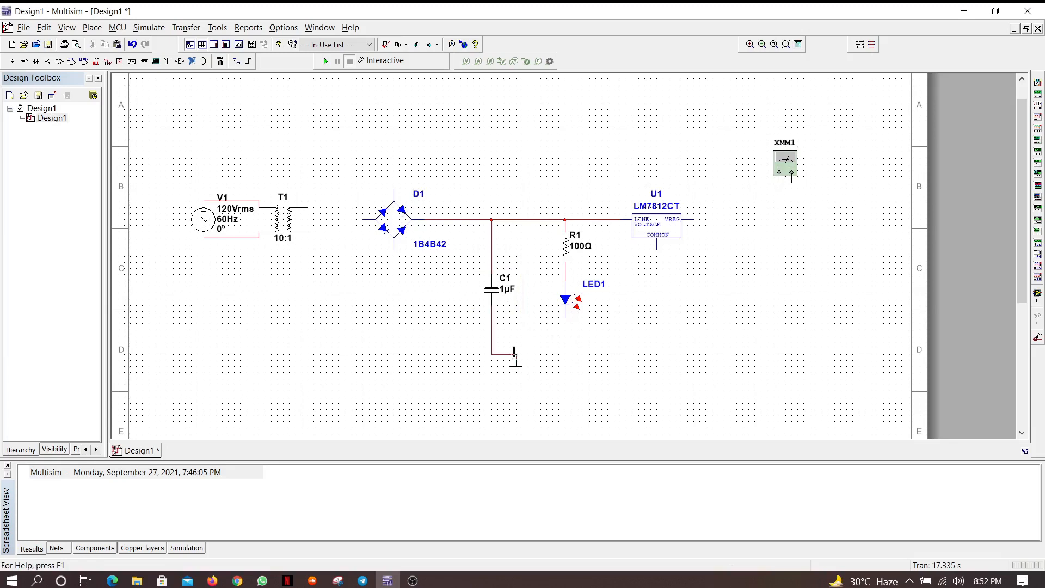
click(563, 326)
click(514, 360)
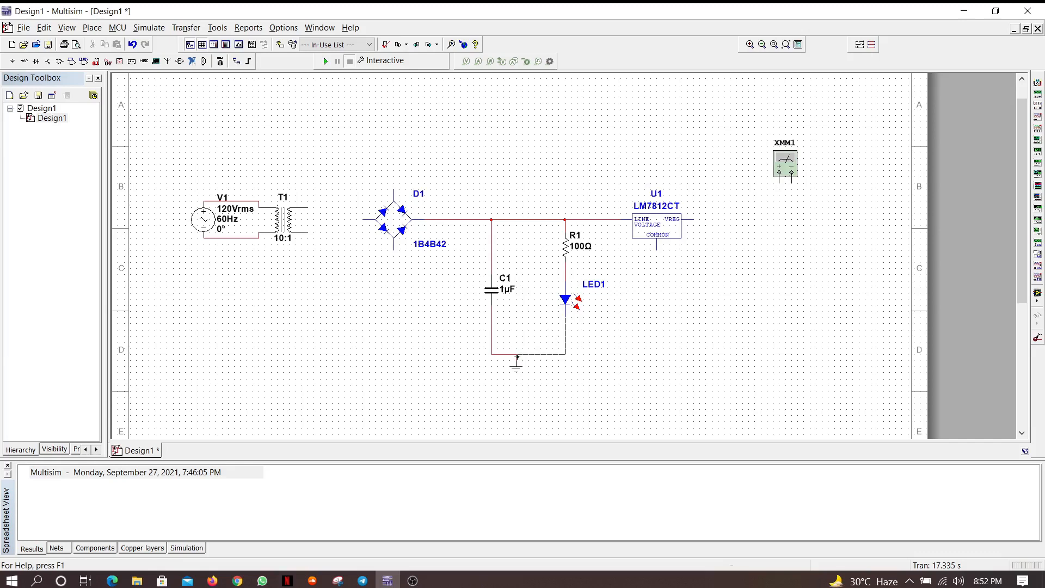
click(362, 221)
click(492, 356)
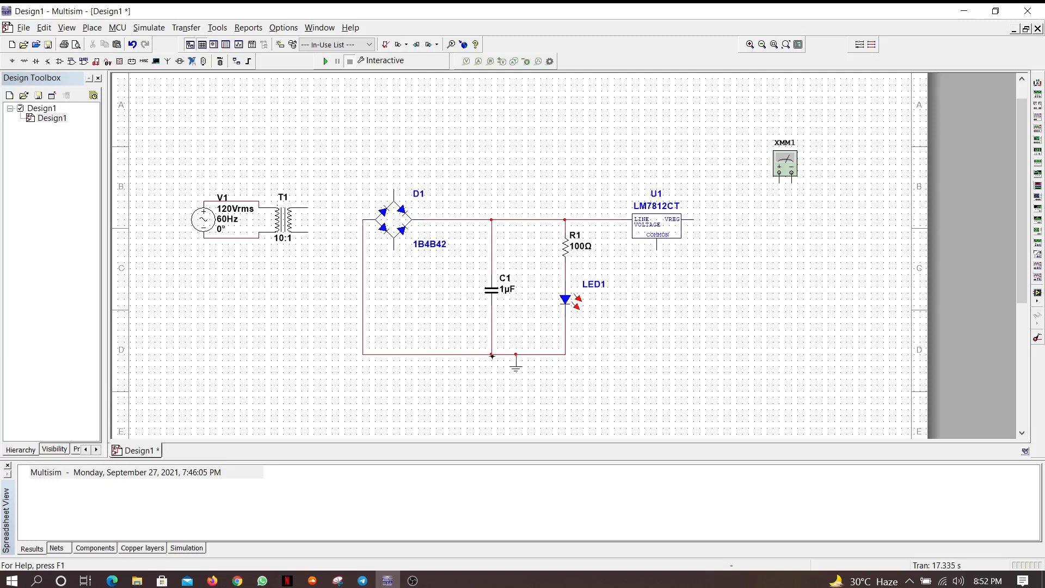
Wire the transformer's upper and lower secondary terminals to the rectifier's top and bottom terminals
click(306, 209)
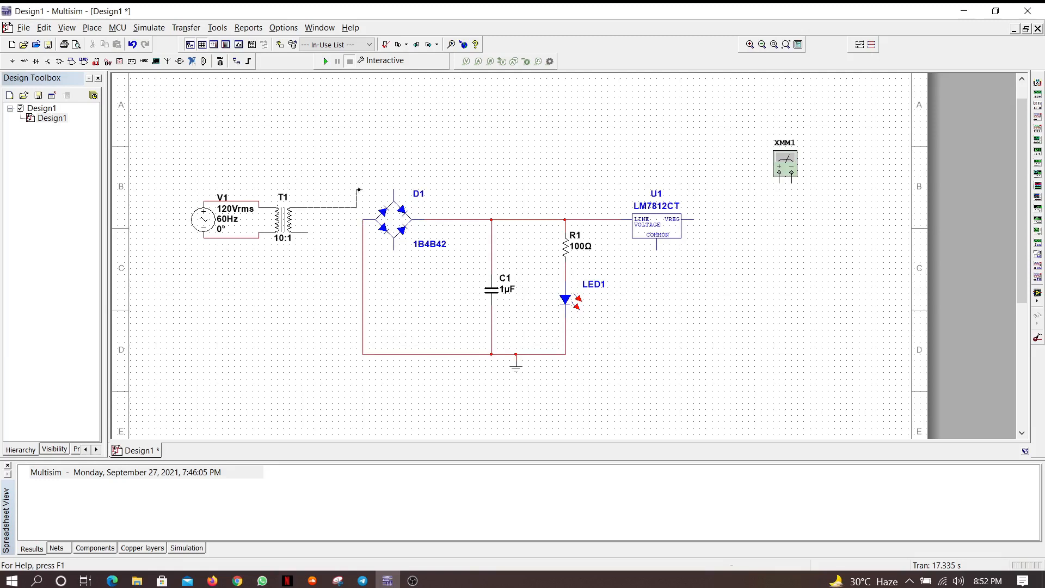
click(394, 188)
click(310, 232)
click(393, 249)
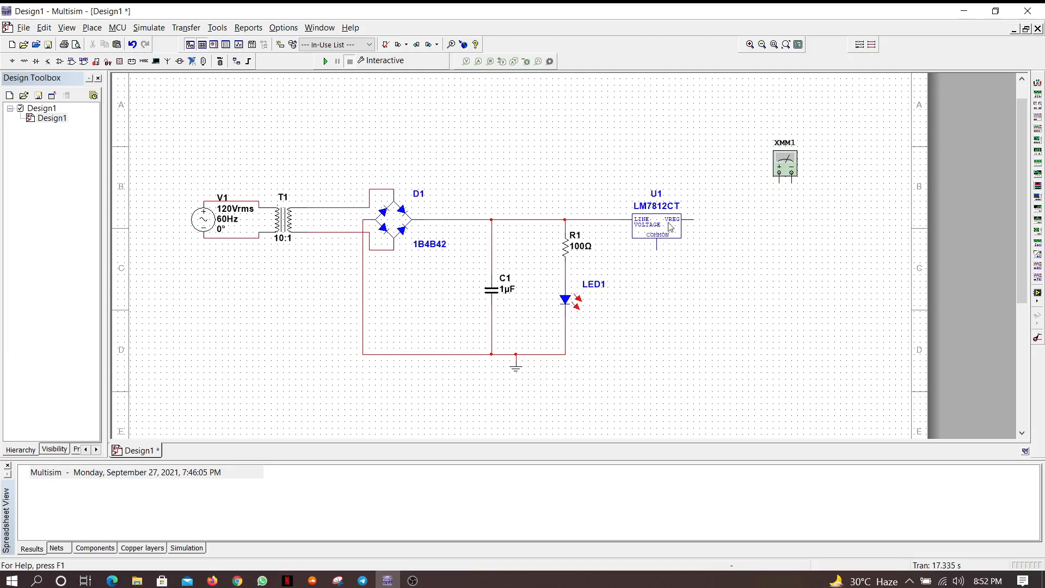
Ground the regulator's COMMON pin, and connect the multimeter, moved down beside the regulator, between the VREG pin and the ground line
click(657, 249)
click(566, 355)
drag(791, 169, 779, 227)
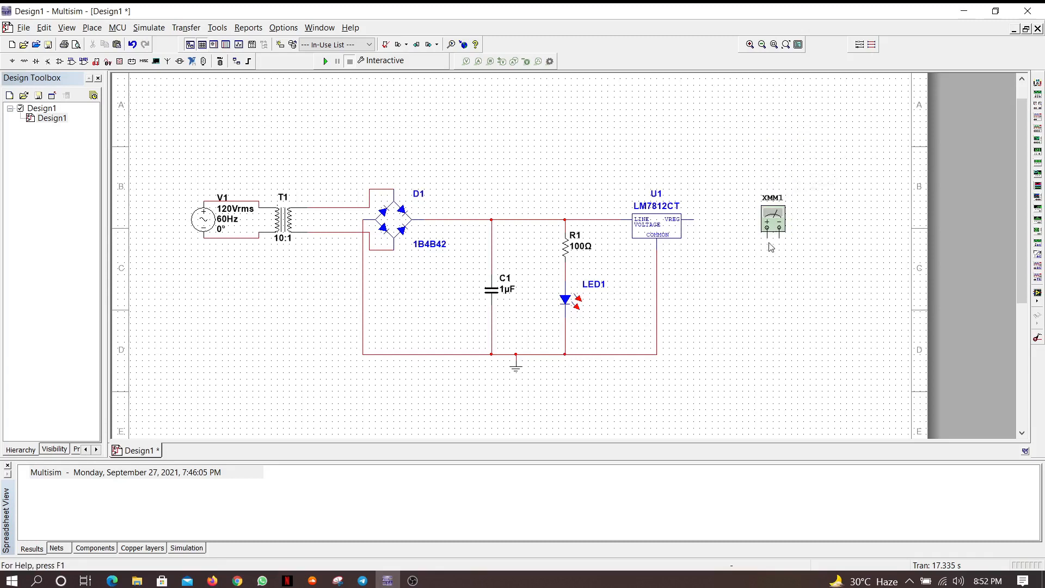
click(768, 239)
click(694, 219)
click(657, 354)
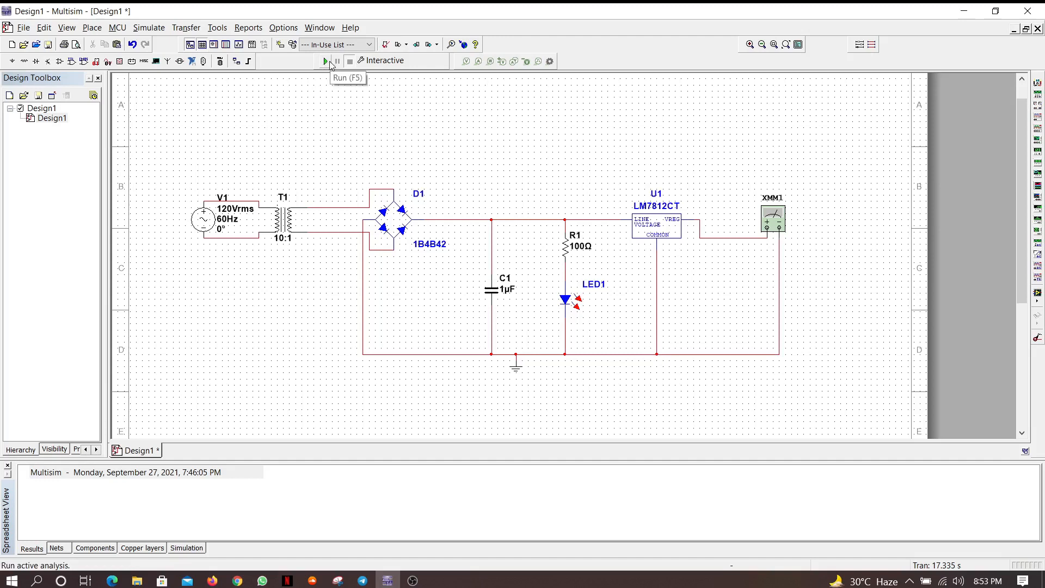
Run the simulation, check the regulated output voltage on the multimeter placed above the circuit, and stop the simulation
click(326, 62)
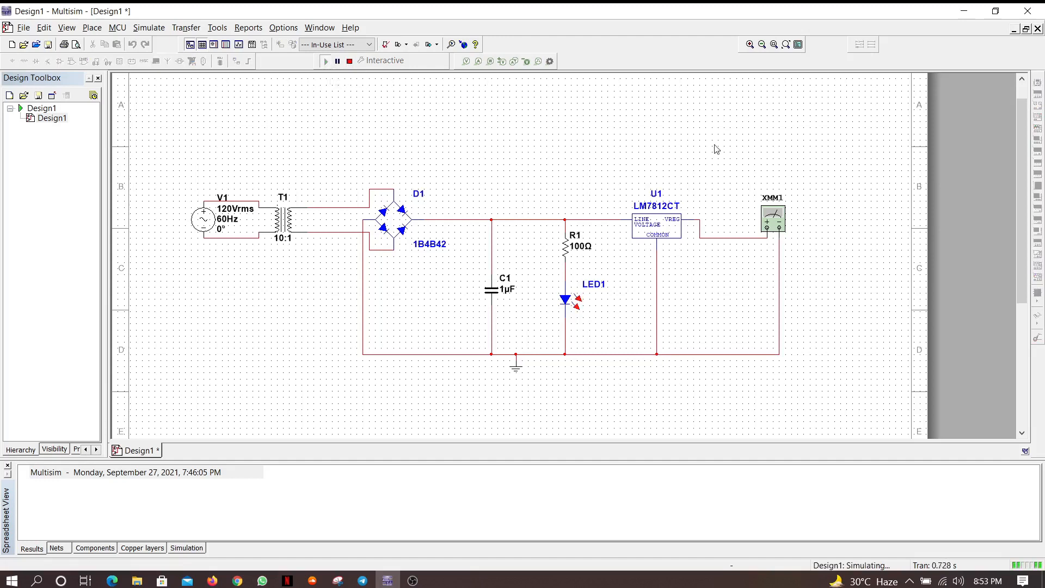
double_click(773, 218)
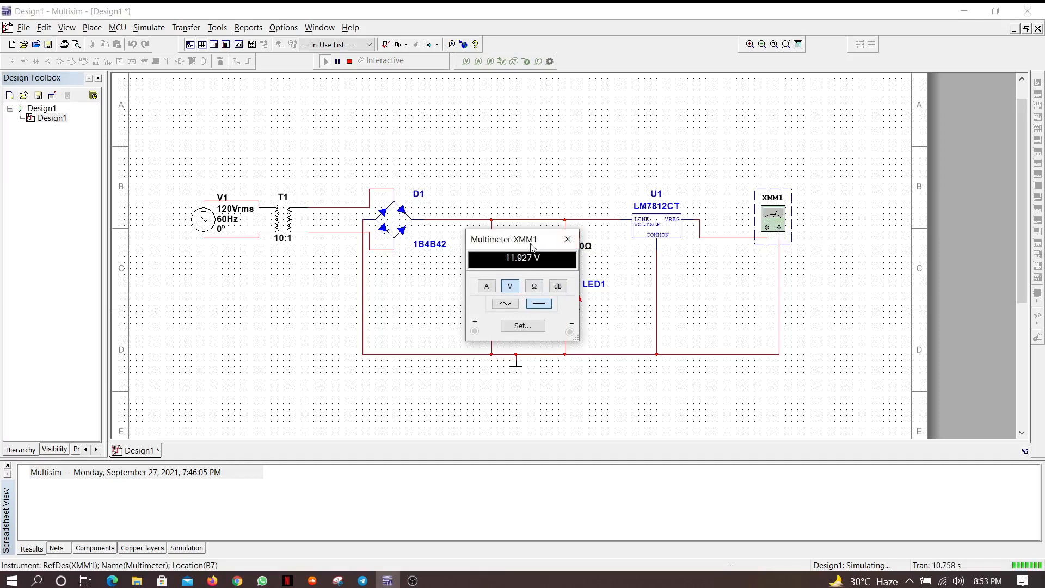
drag(531, 245, 529, 115)
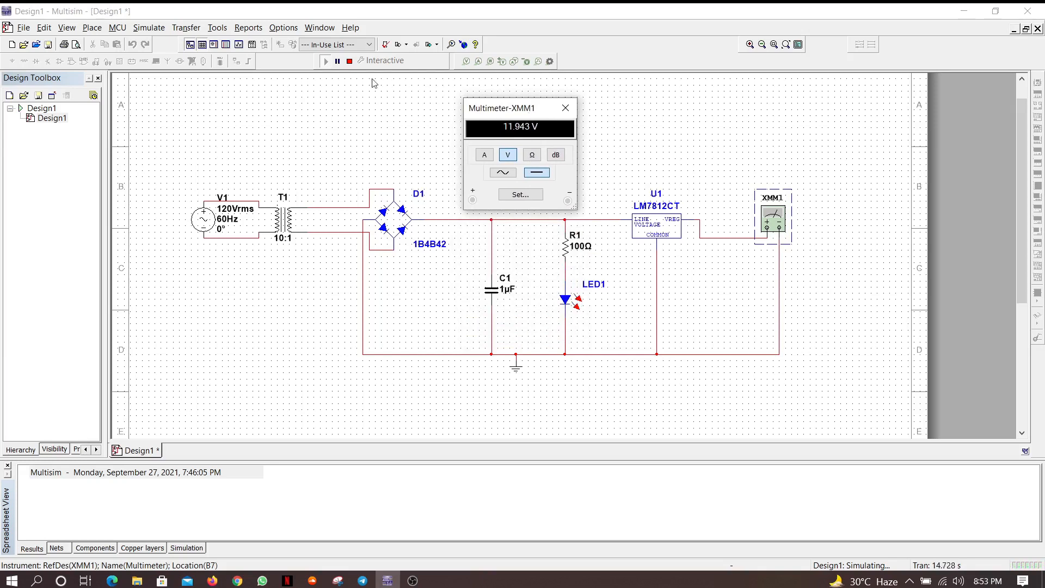
click(350, 61)
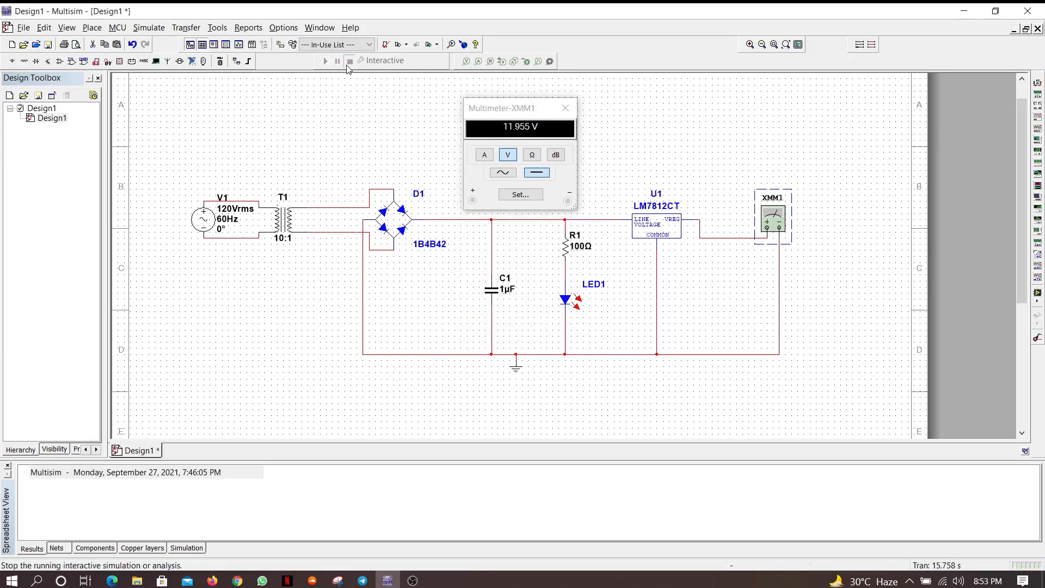
Set the AC source's RMS voltage to 220 V
double_click(205, 220)
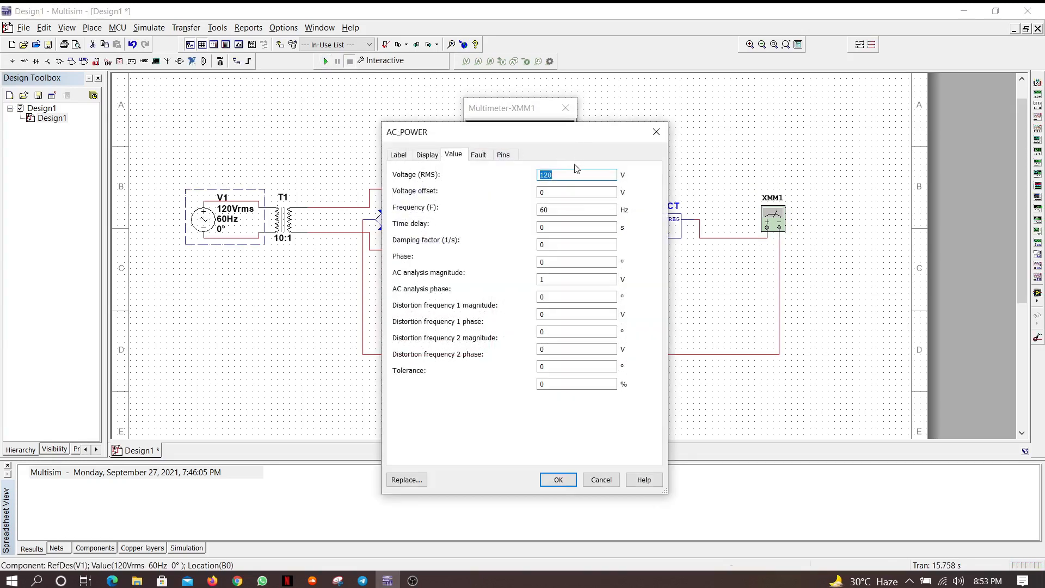
text(2)
key(Return)
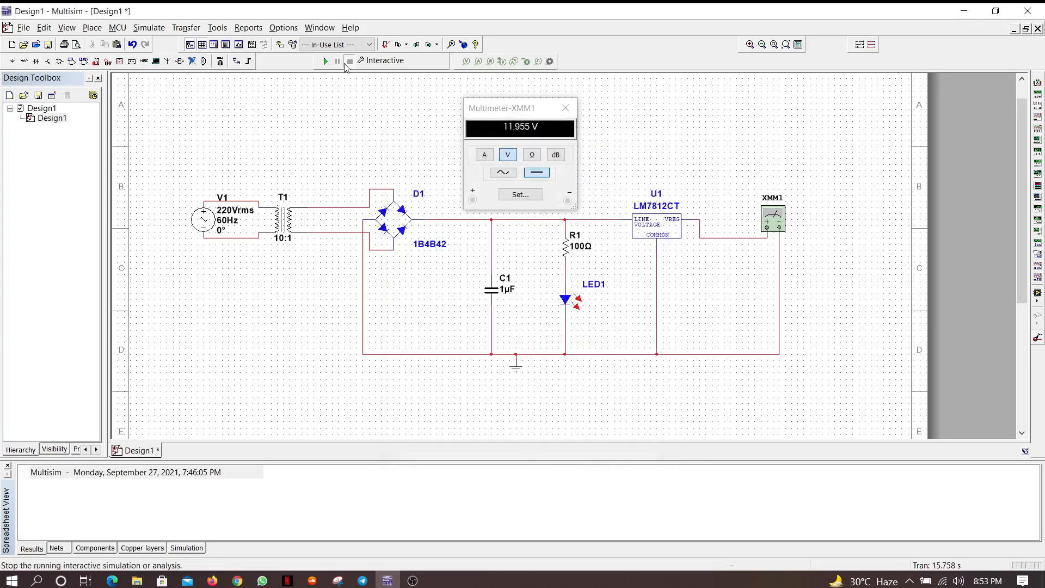
Run the simulation again with the new source voltage, check the multimeter's output reading and close its display
click(326, 61)
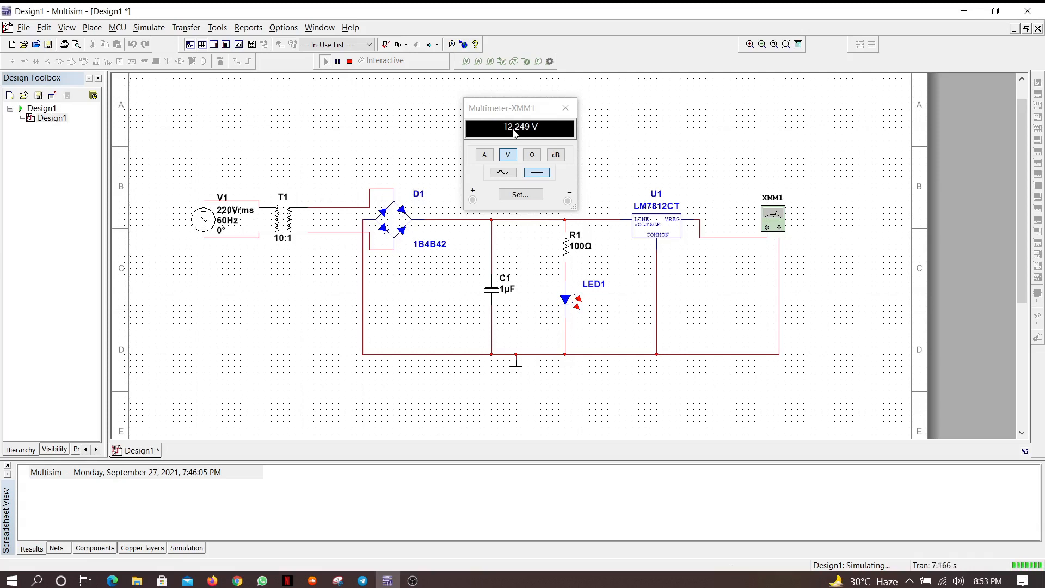
click(565, 109)
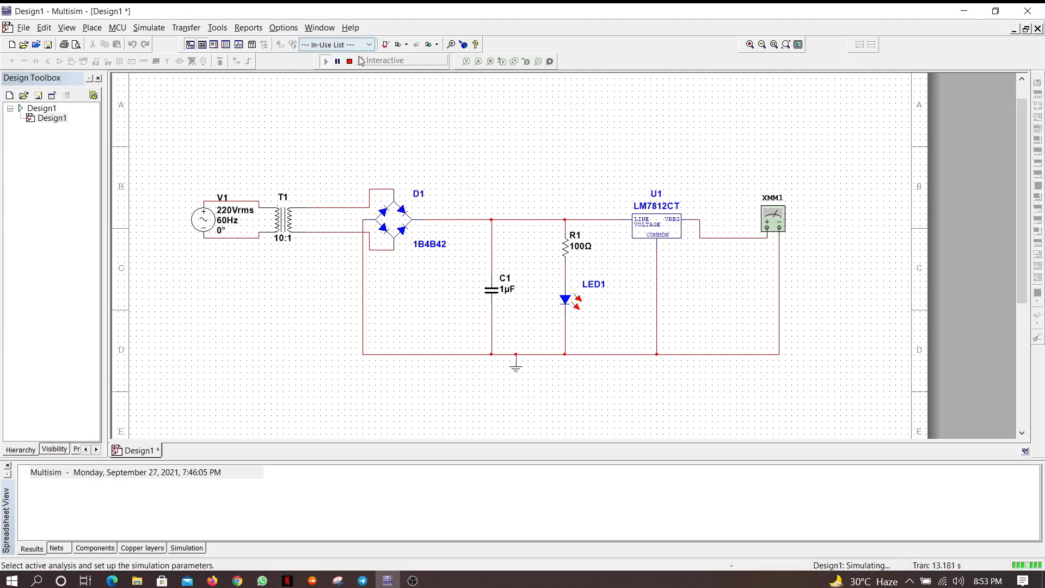